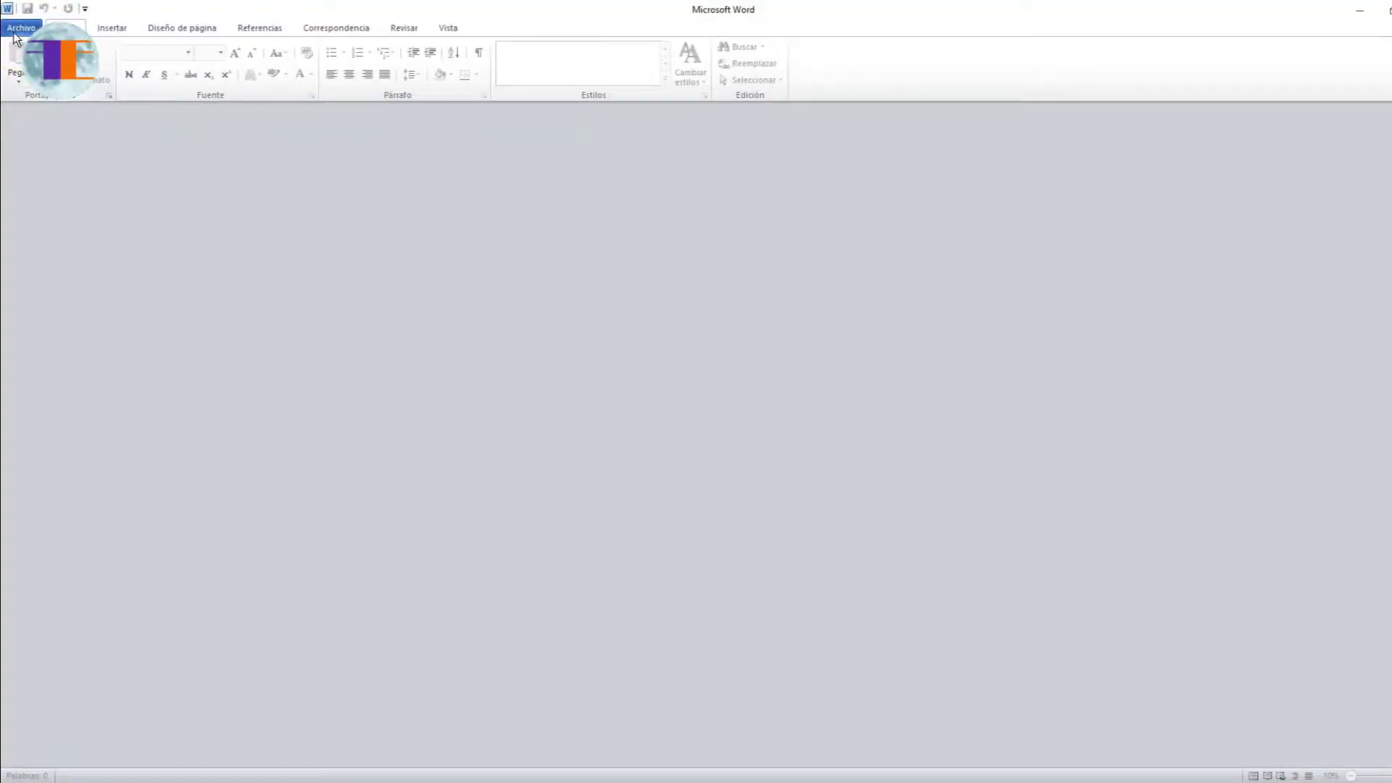
- Open the recent Nightfall.docx from Archivo and start a Guardar como copy
left_click(14, 31)
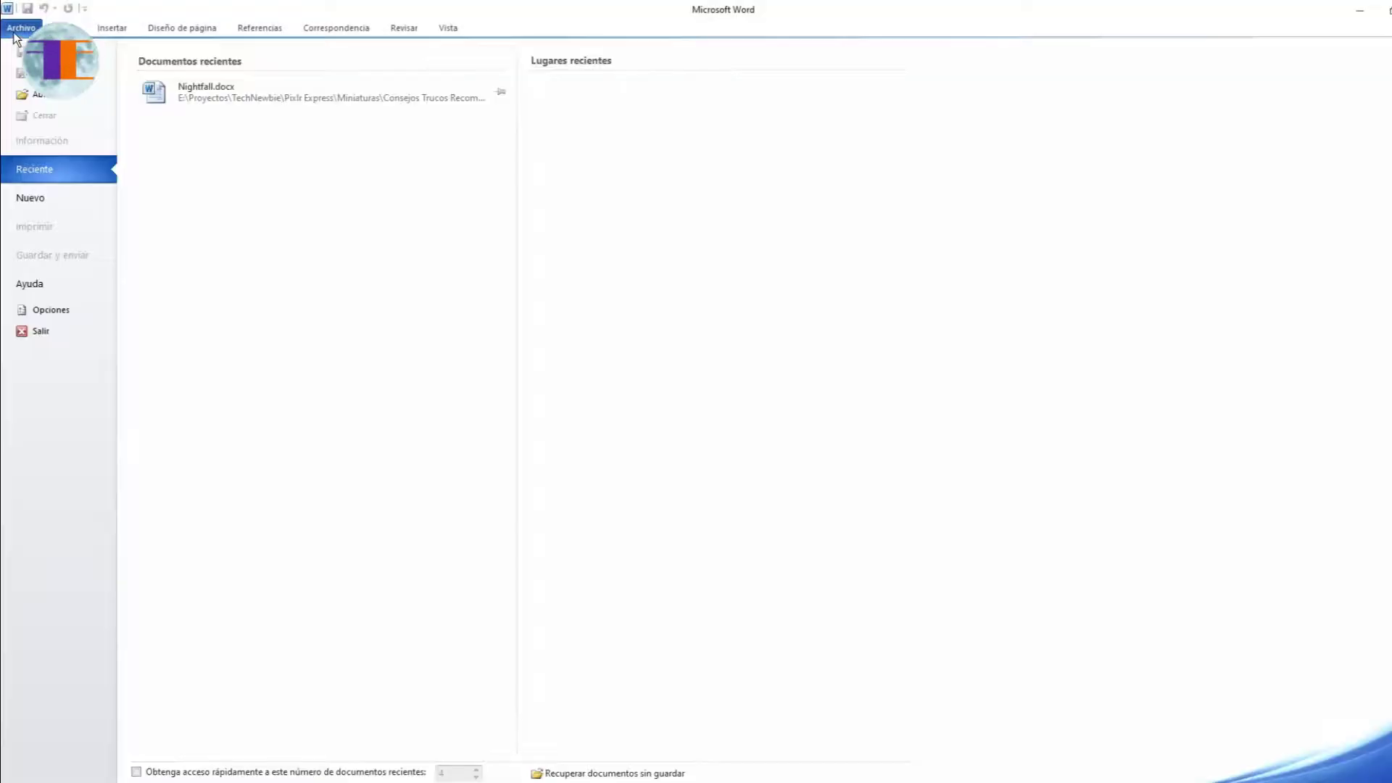
left_click(290, 101)
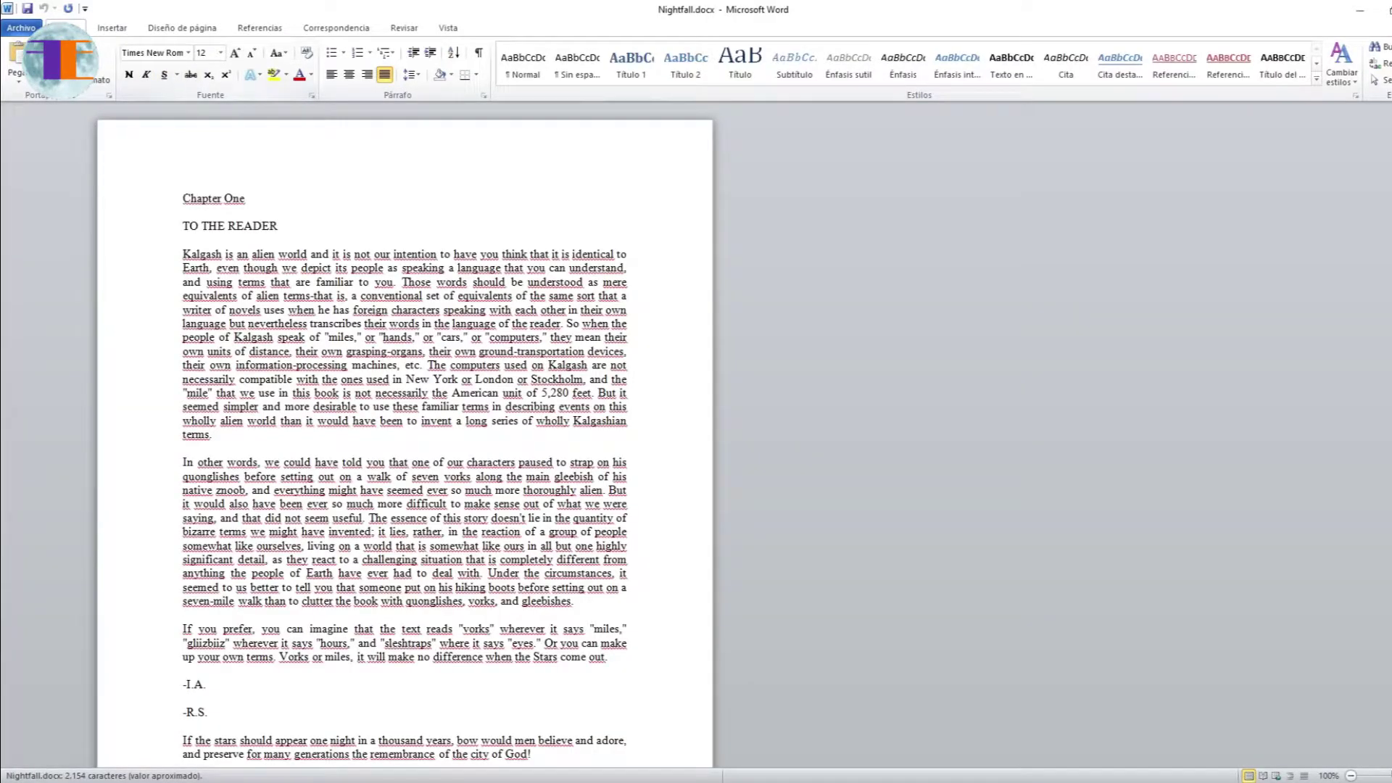
left_click(21, 28)
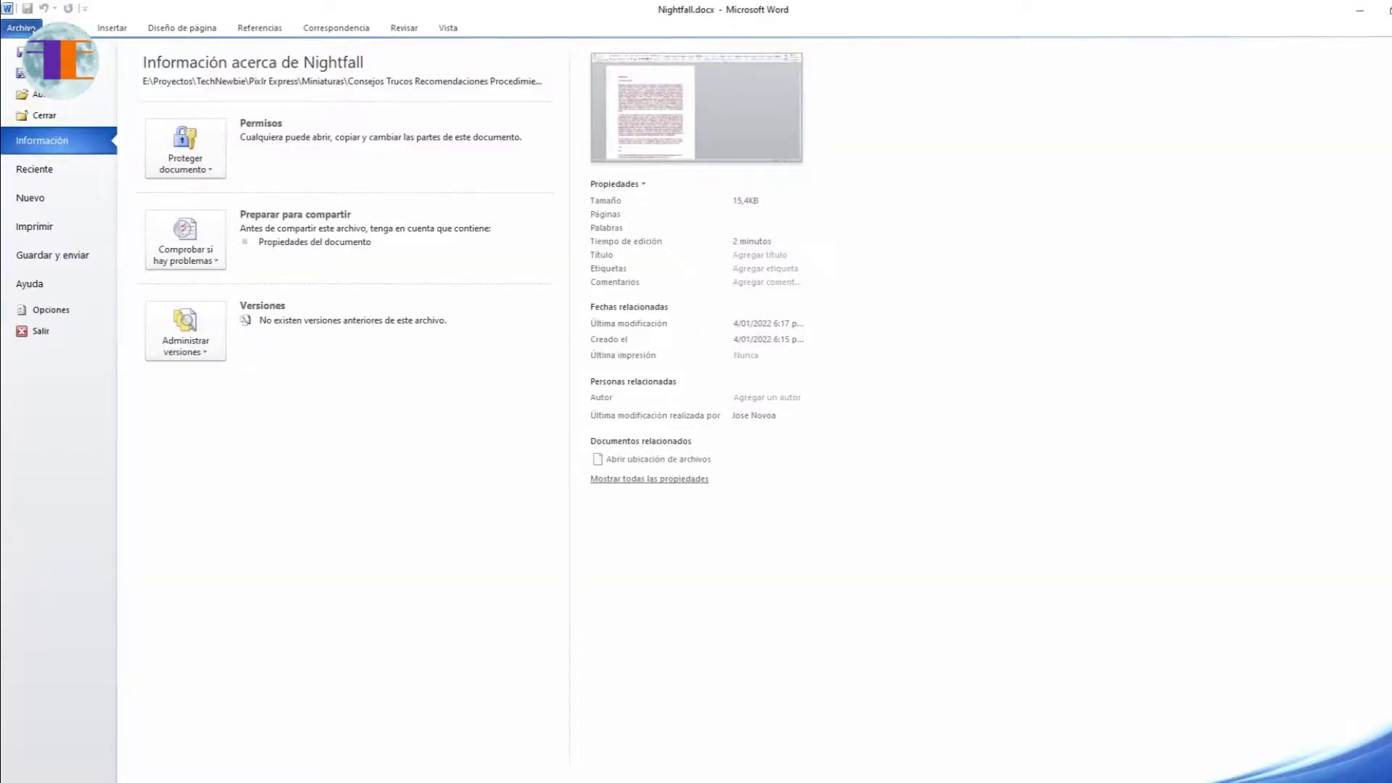
left_click(98, 72)
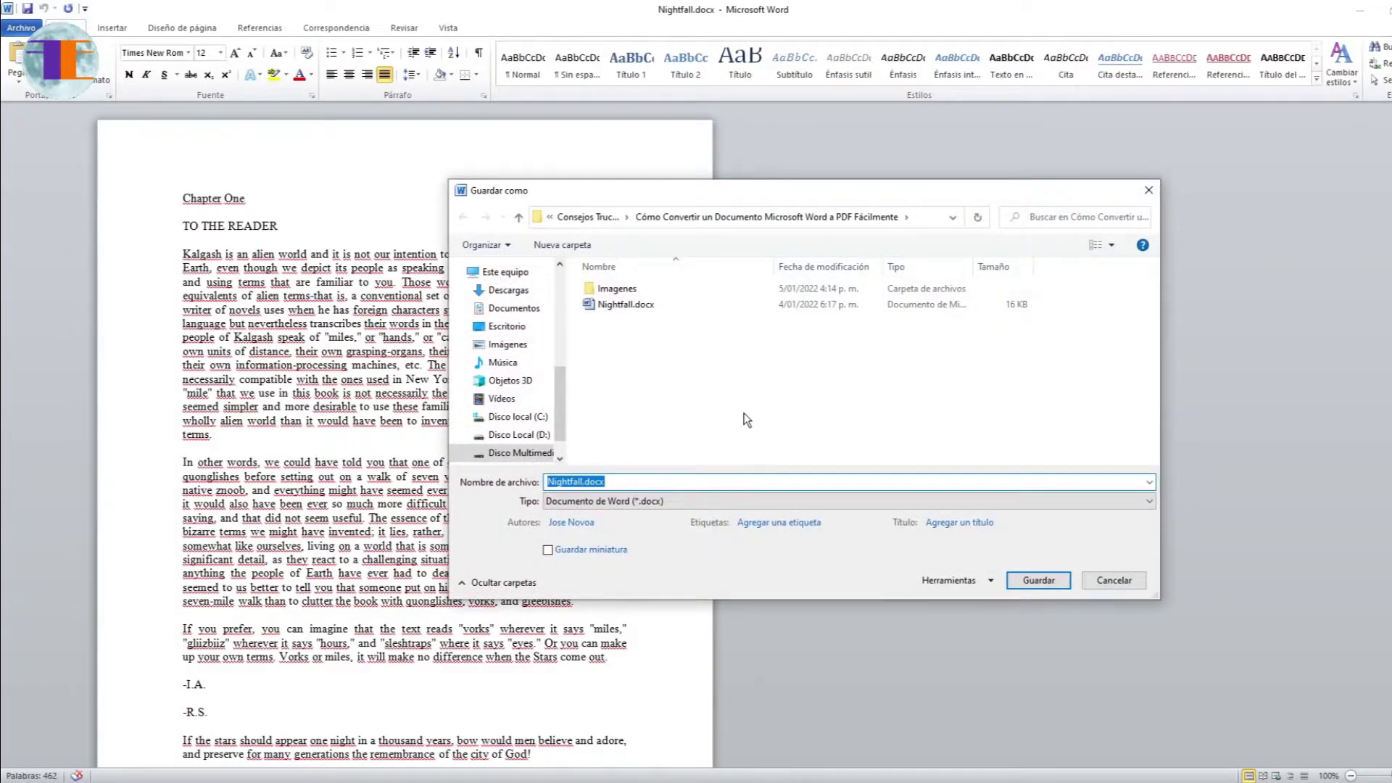
- Save Nightfall with file type PDF (*.pdf) as Nightfall.pdf
left_click(713, 503)
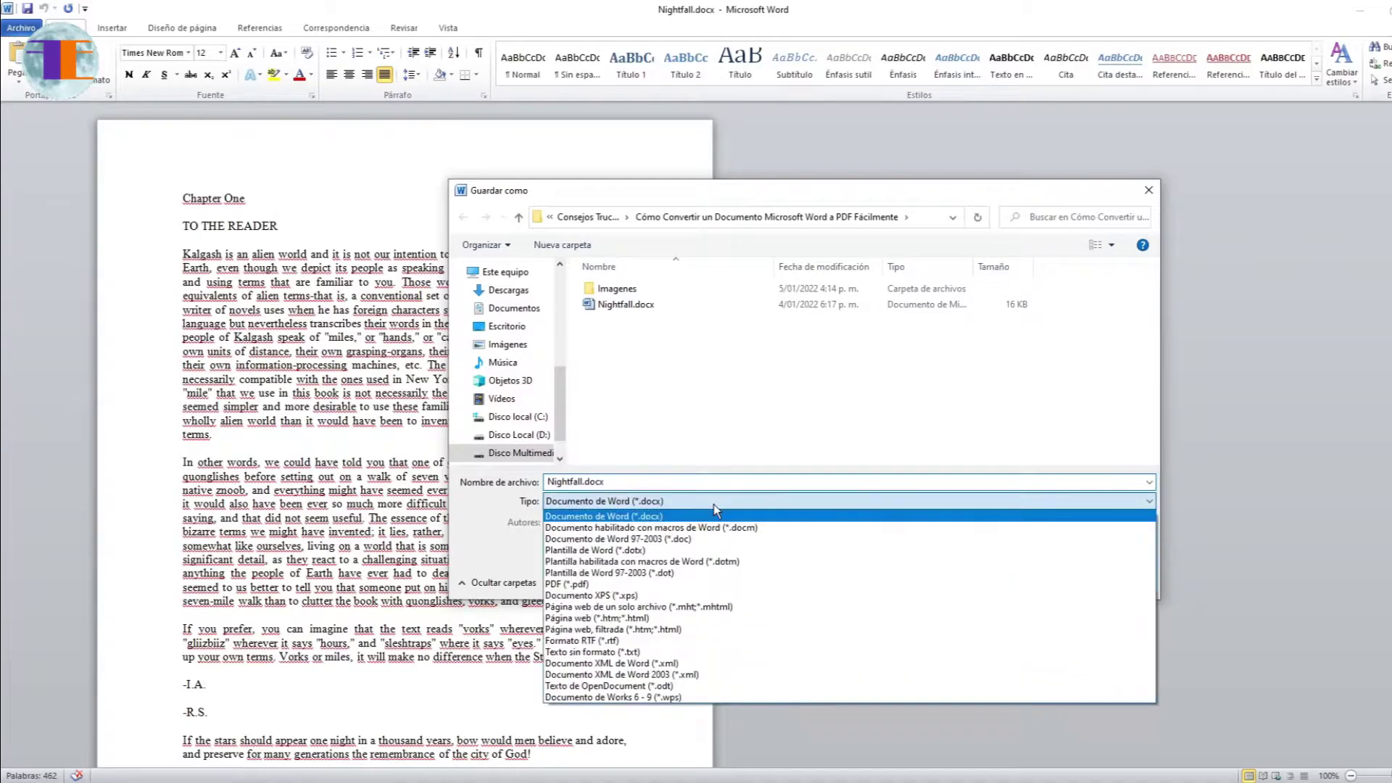
left_click(722, 585)
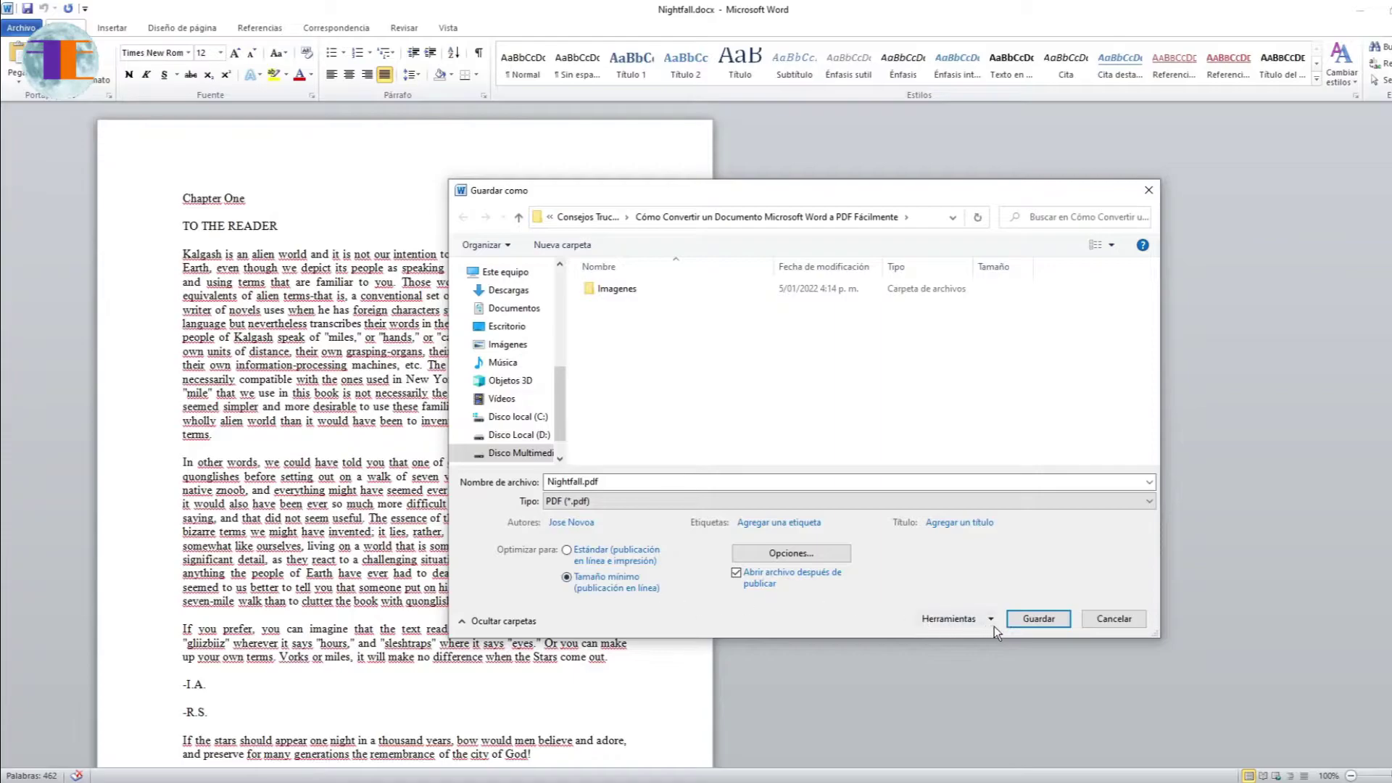
left_click(1028, 622)
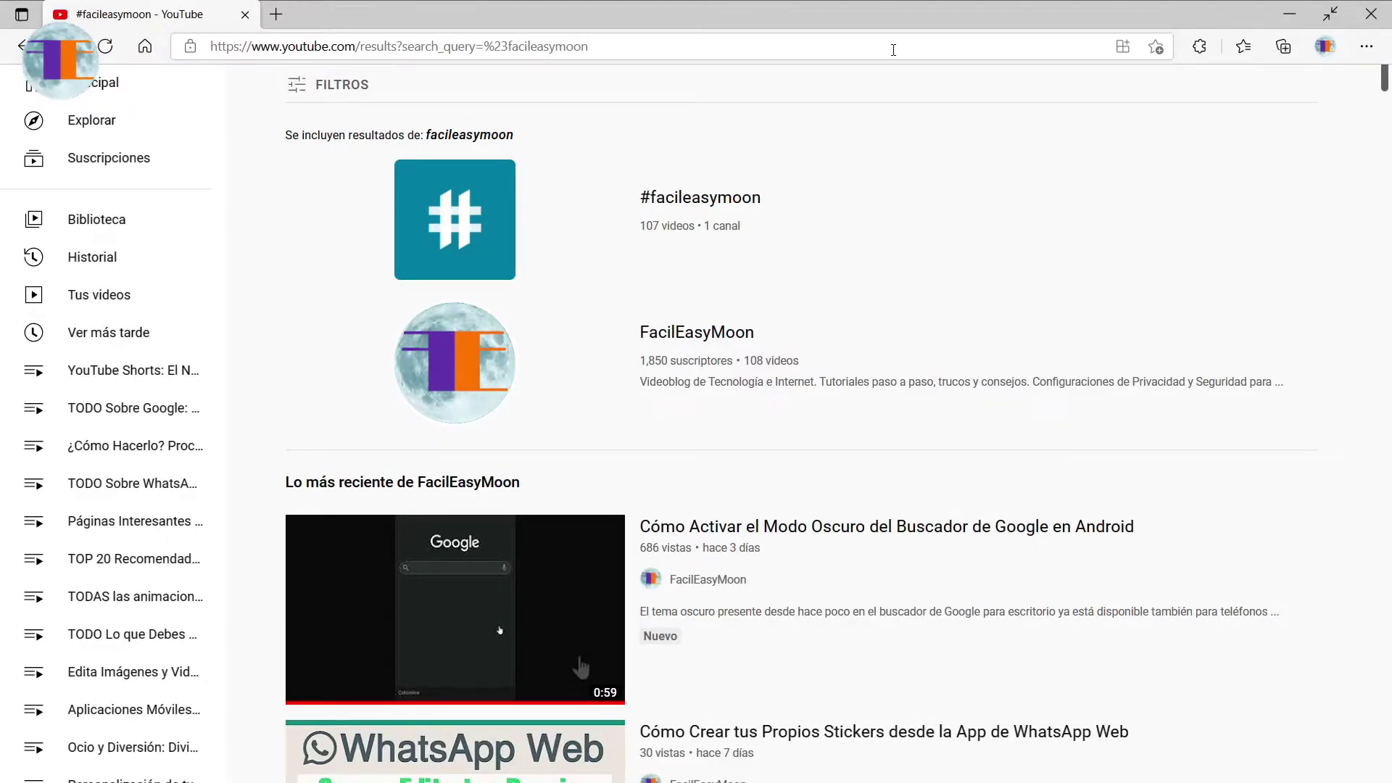
left_click(893, 50)
type("https://office.live.com/start/Word.aspx")
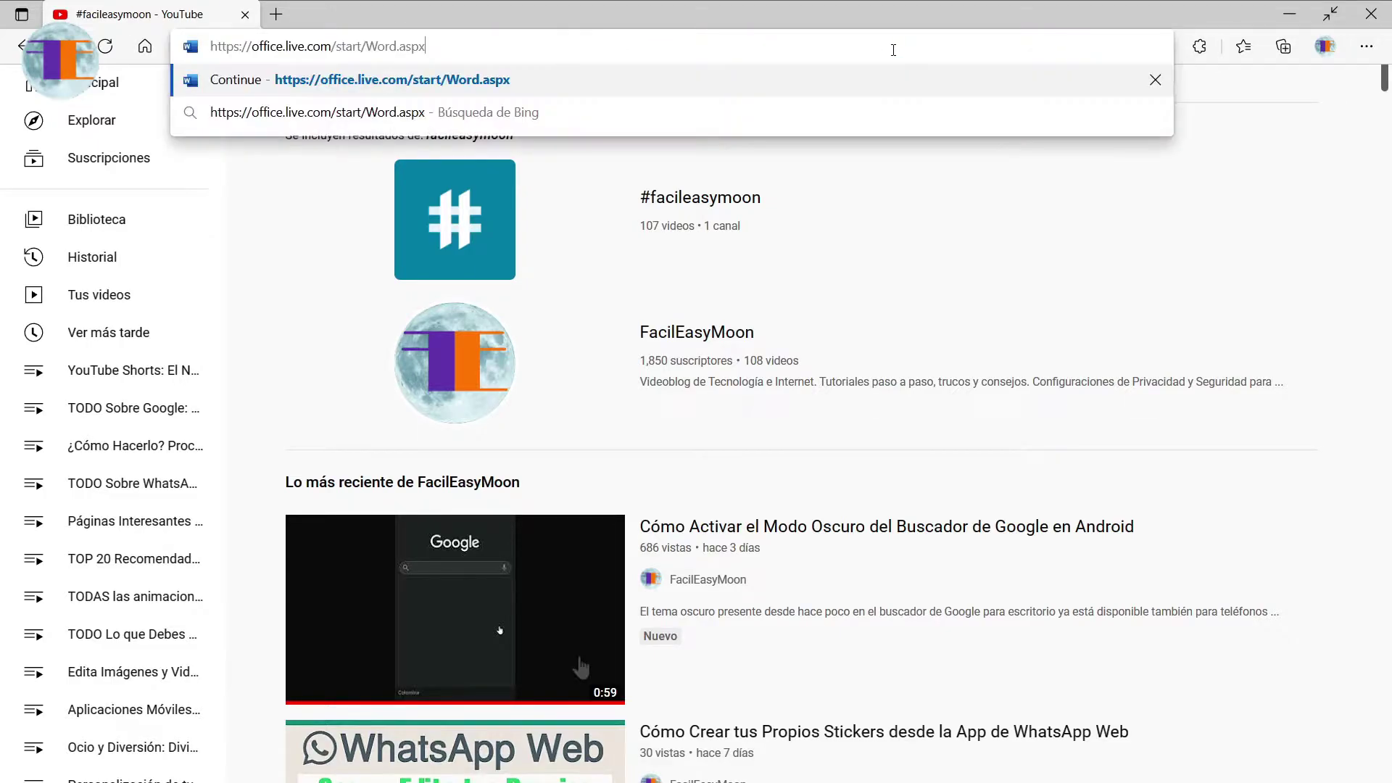
key("Return")
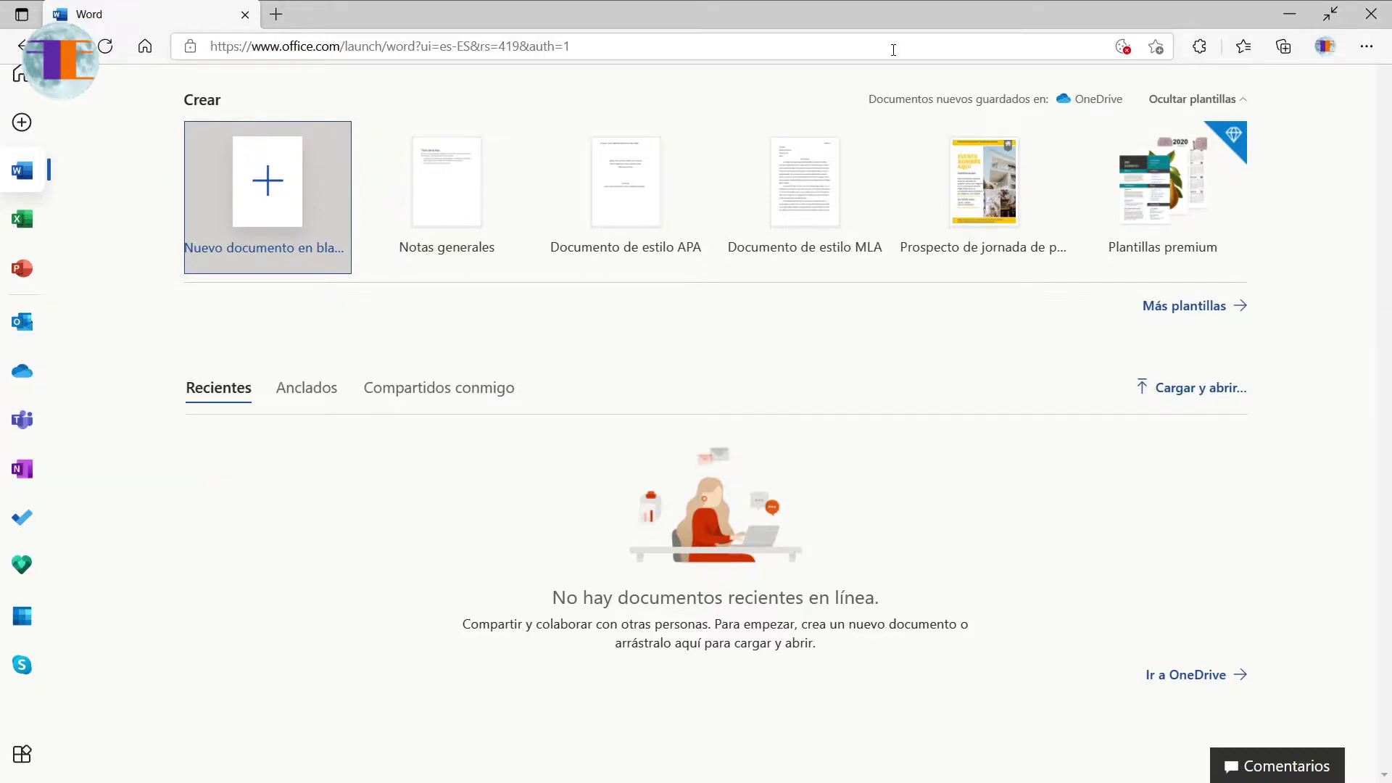
- Upload Nightfall from Documentos, confirming its .docx type in Propiedades, and open it online
left_click(1198, 391)
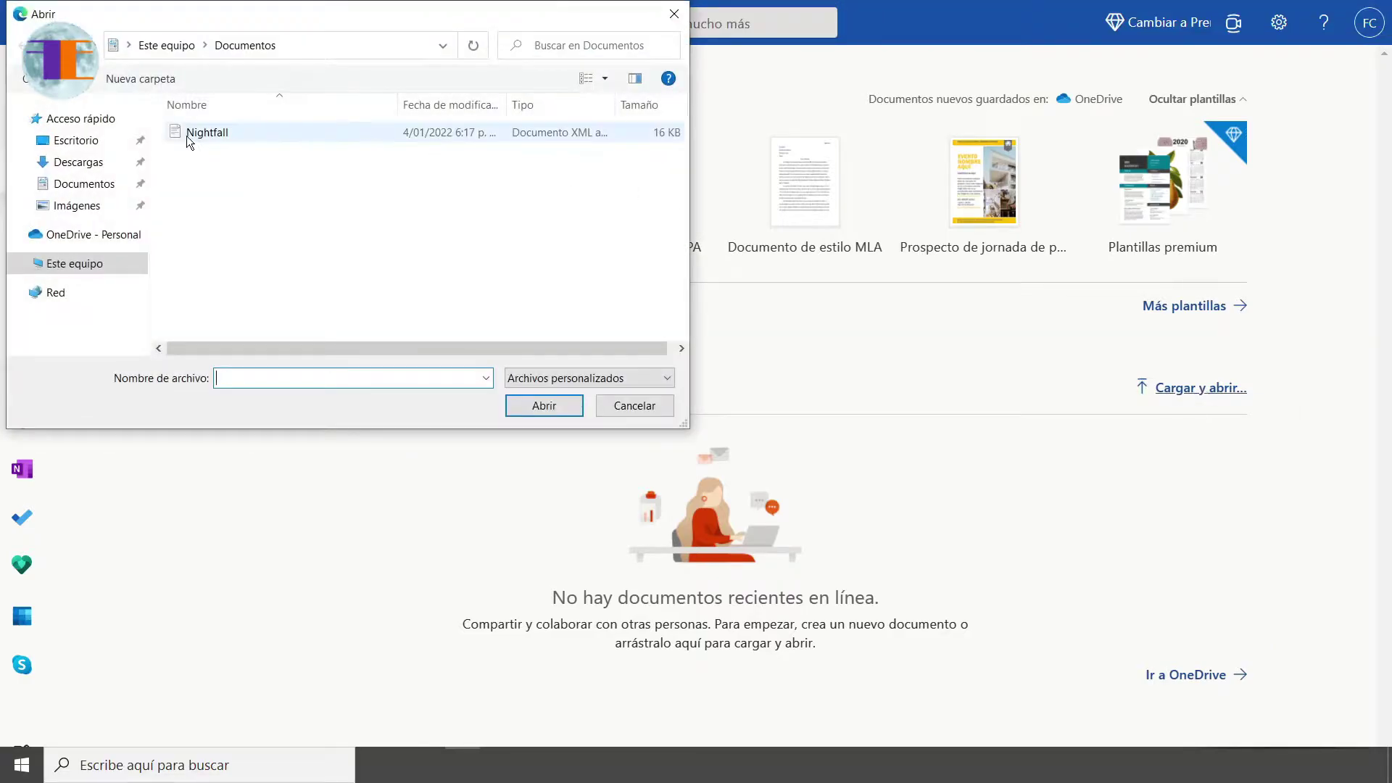
left_click(219, 133)
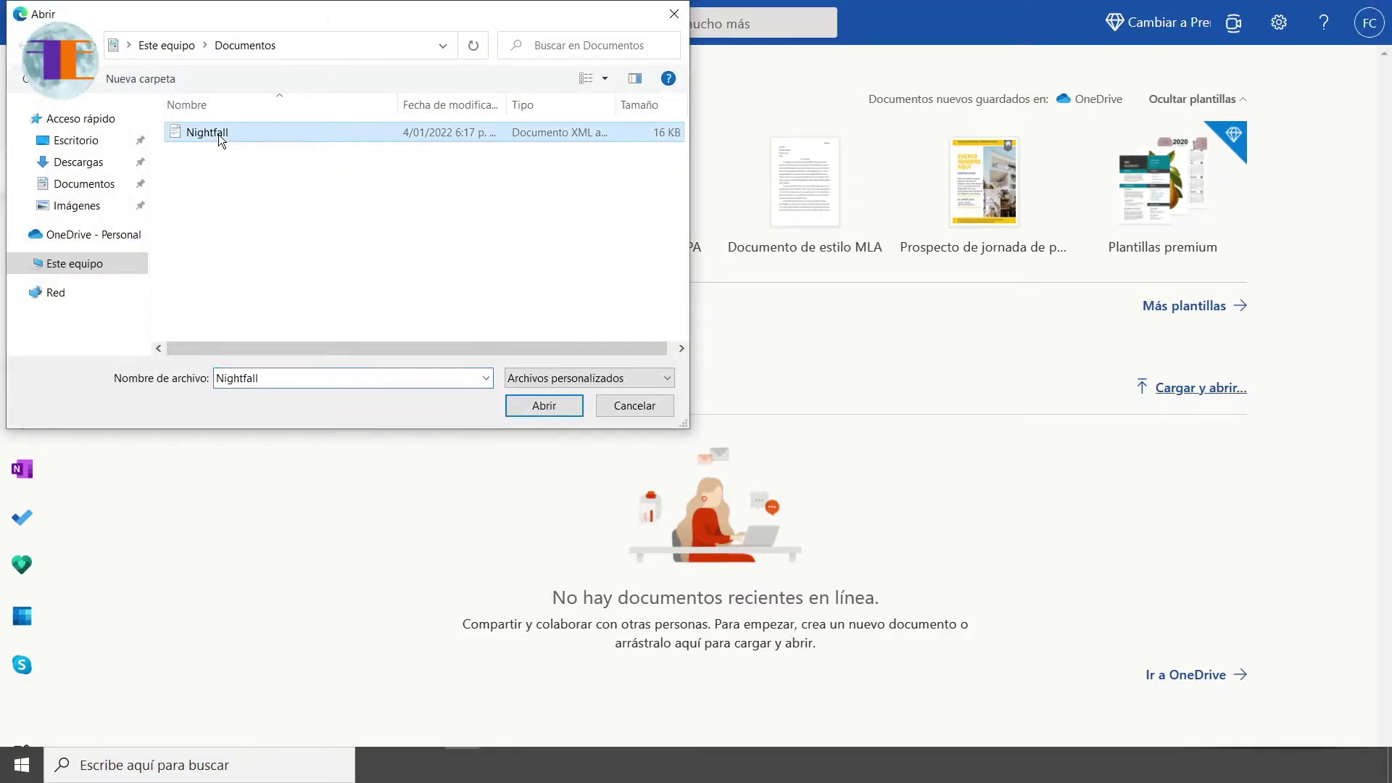
right_click(218, 134)
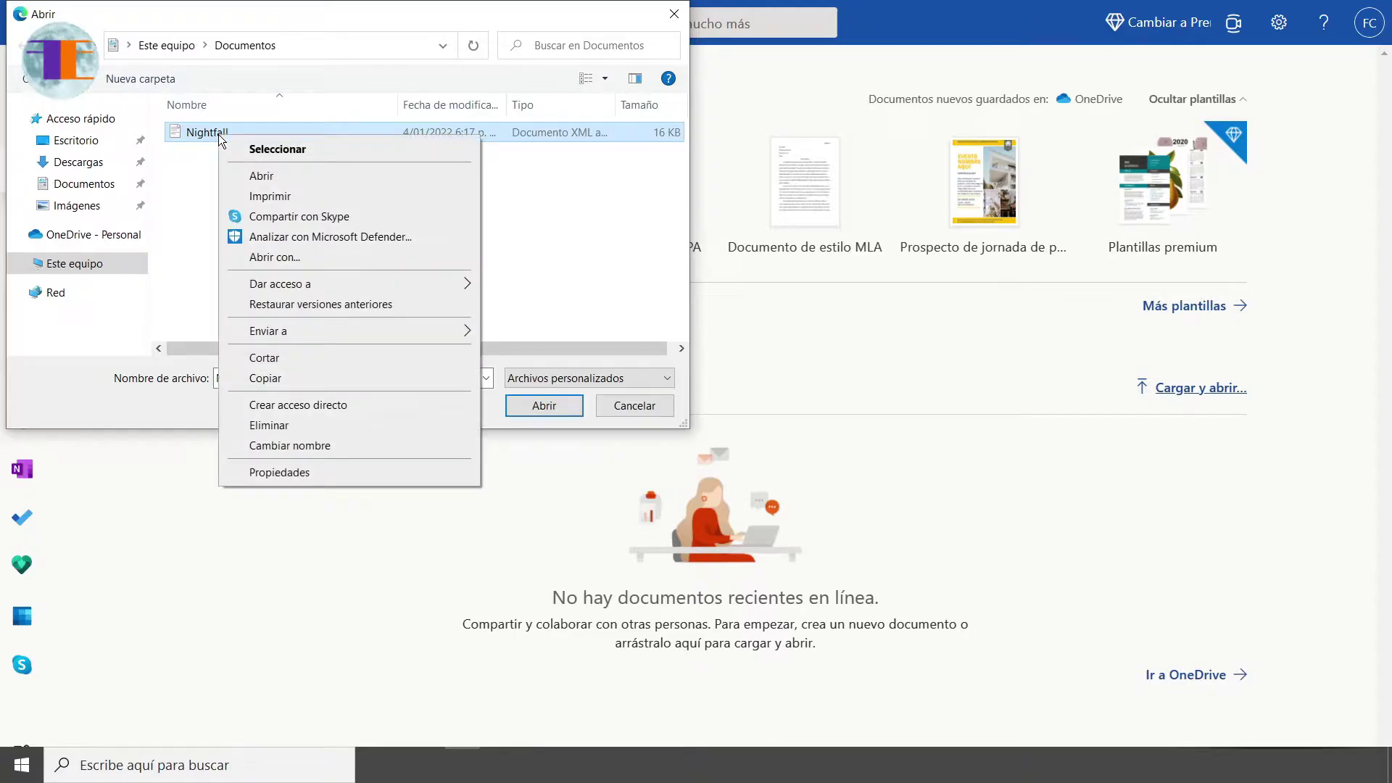
left_click(335, 475)
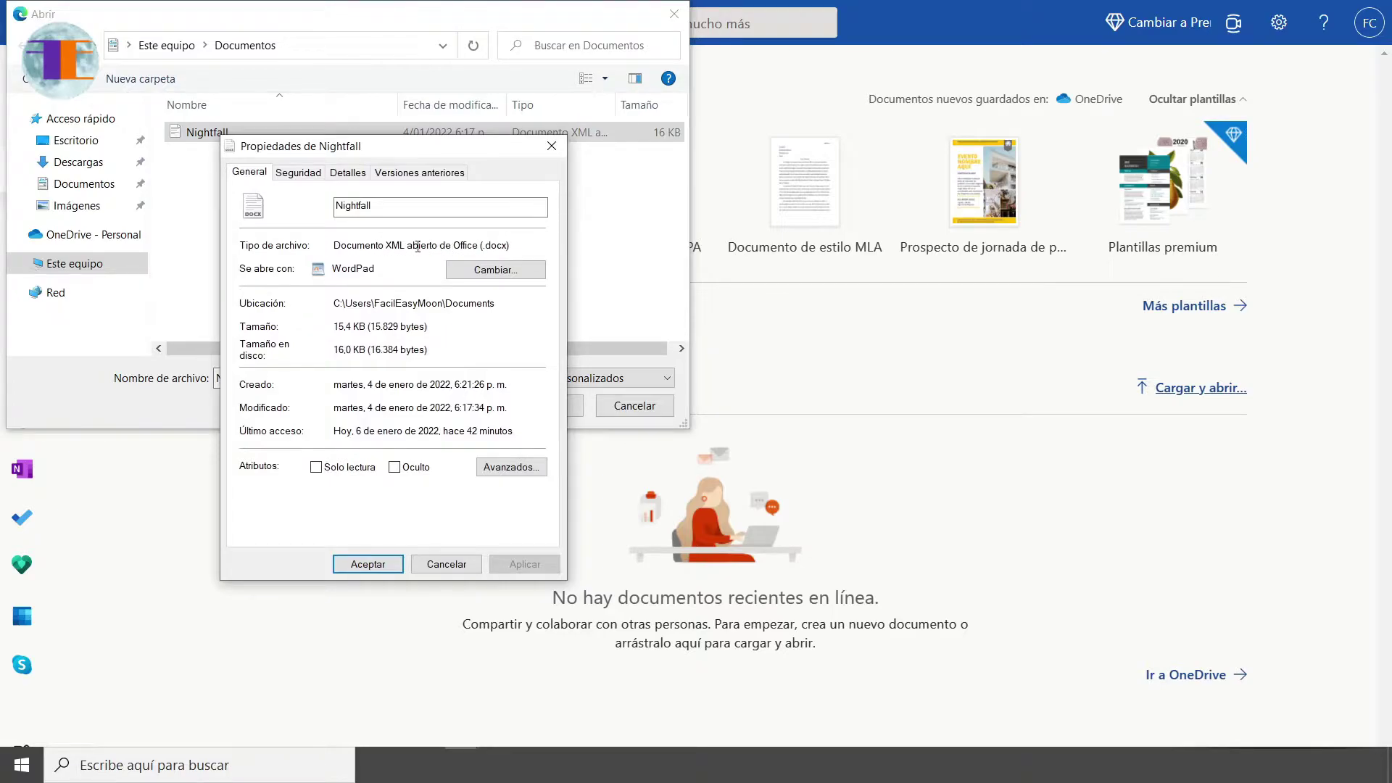
left_click_drag(482, 247, 506, 247)
left_click(372, 564)
left_click(536, 411)
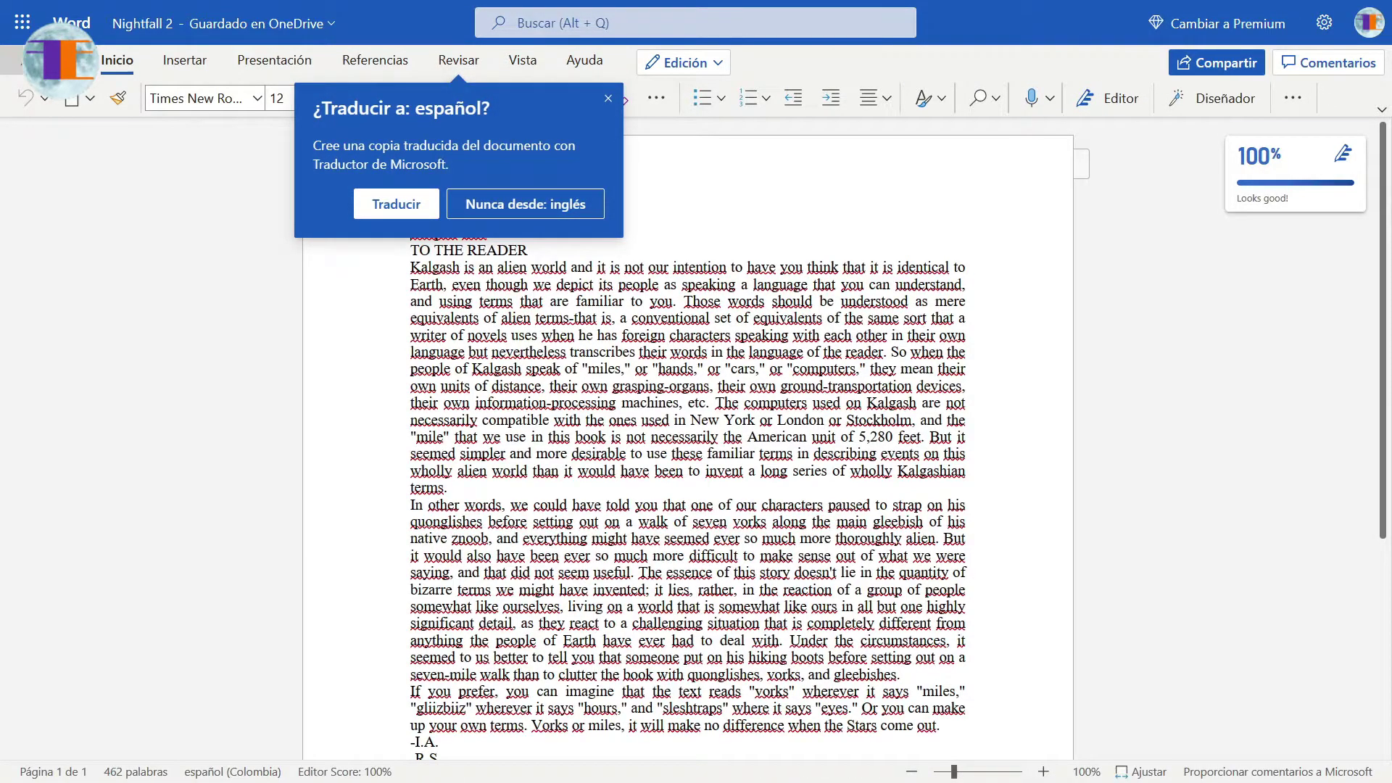
- Download Nightfall 2 with Guardar como > Descargar como PDF
left_click(29, 60)
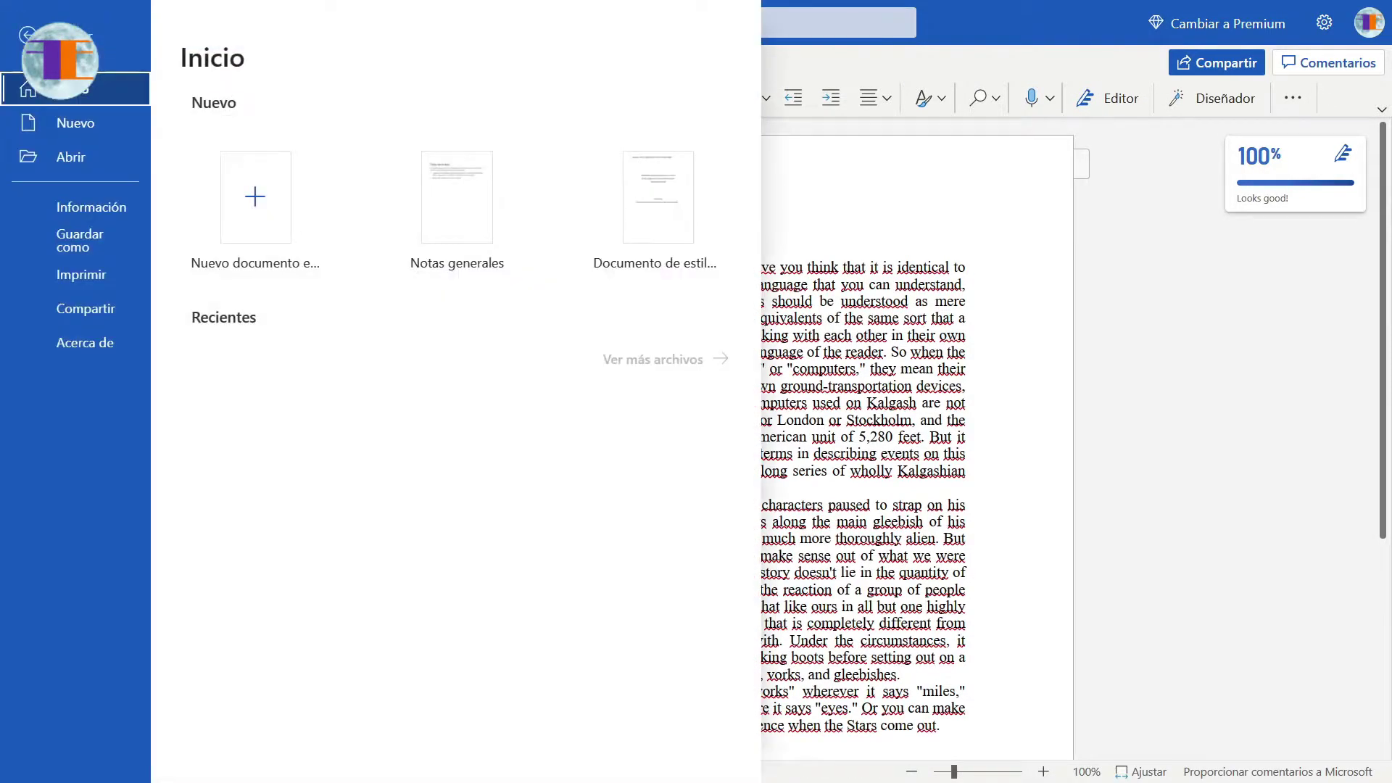
left_click(104, 245)
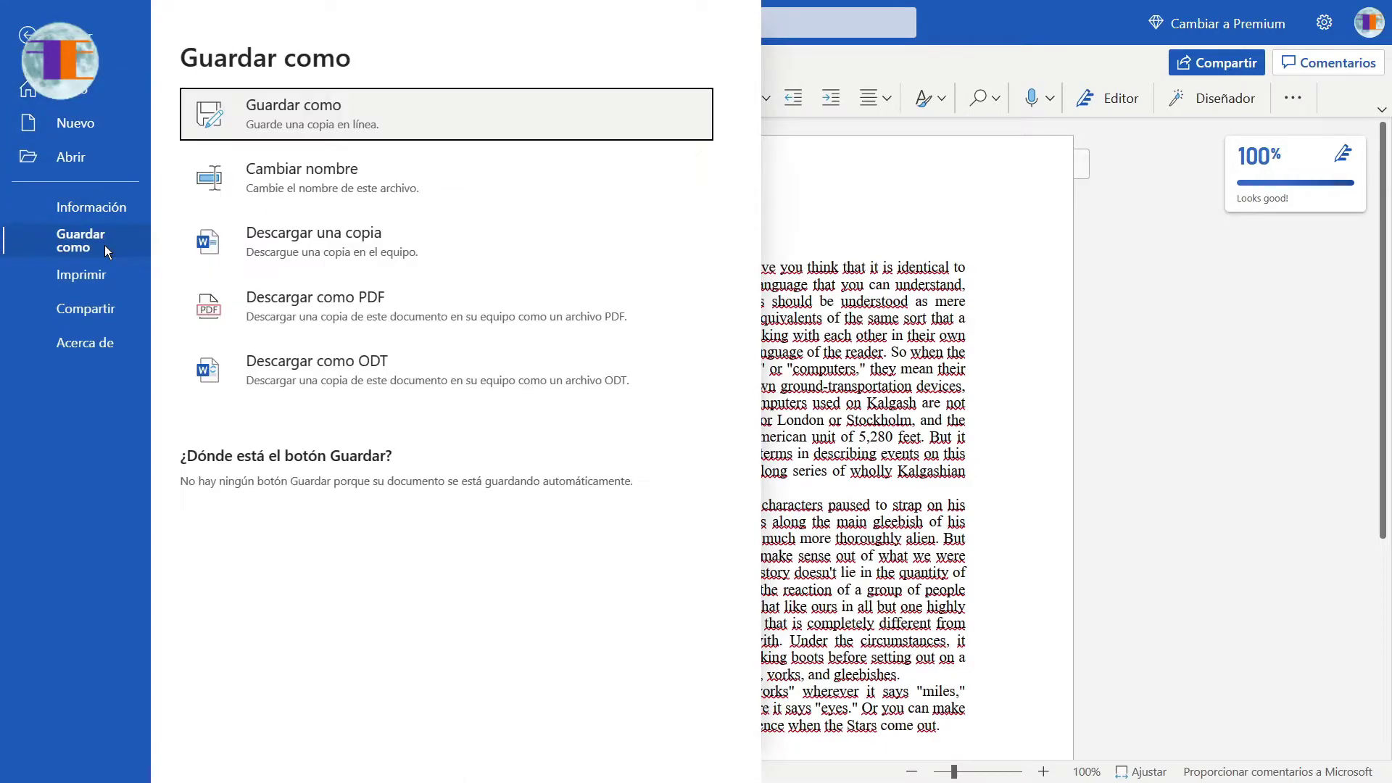
left_click(431, 306)
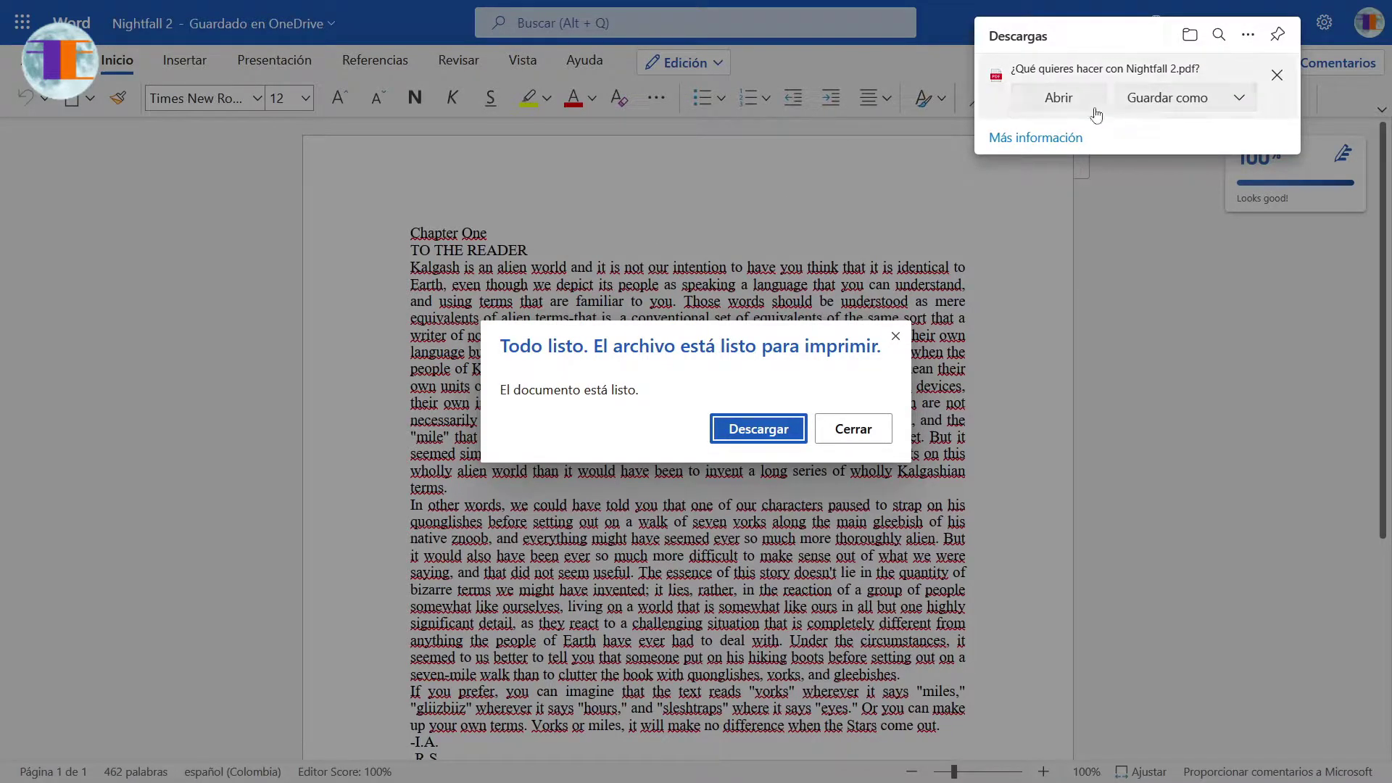
- Save Nightfall 2.pdf from Edge's Descargas panel into Documentos
left_click(1181, 112)
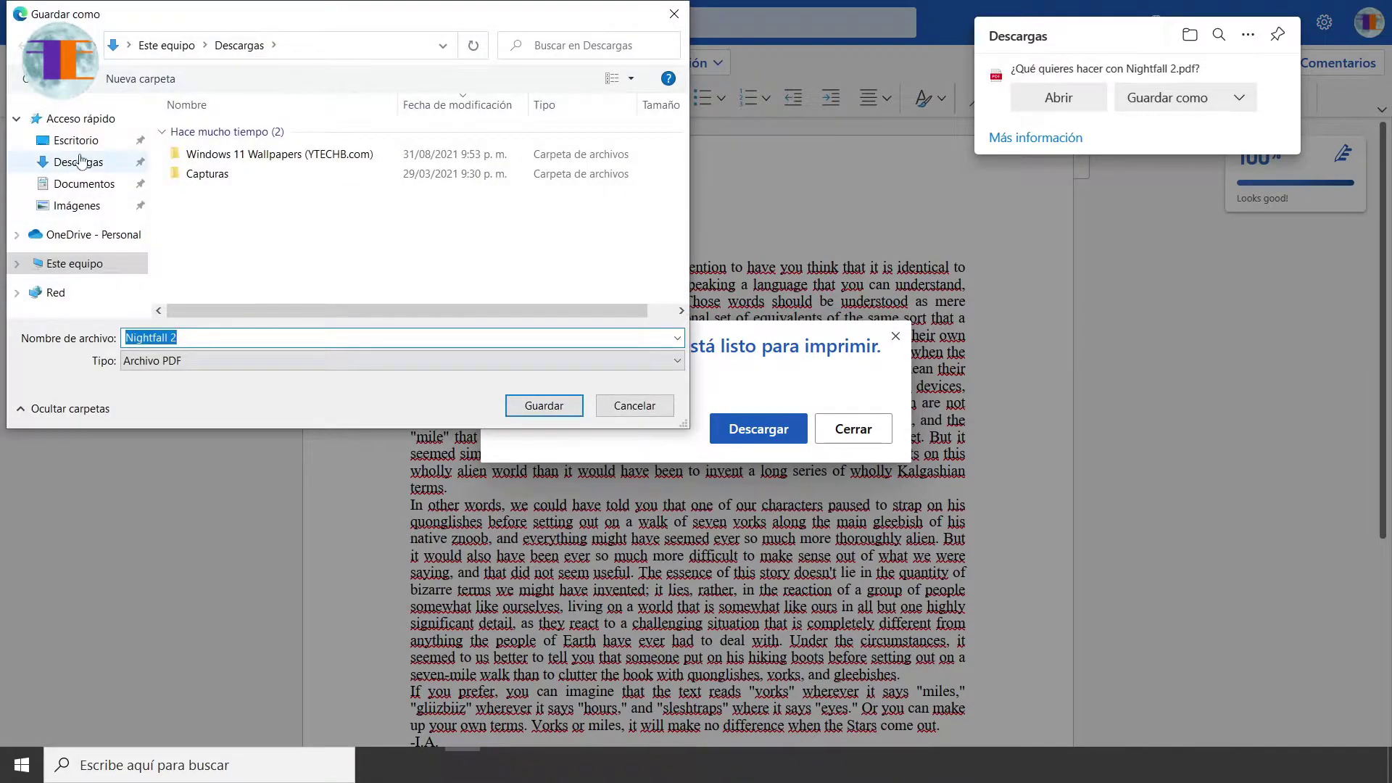
left_click(85, 183)
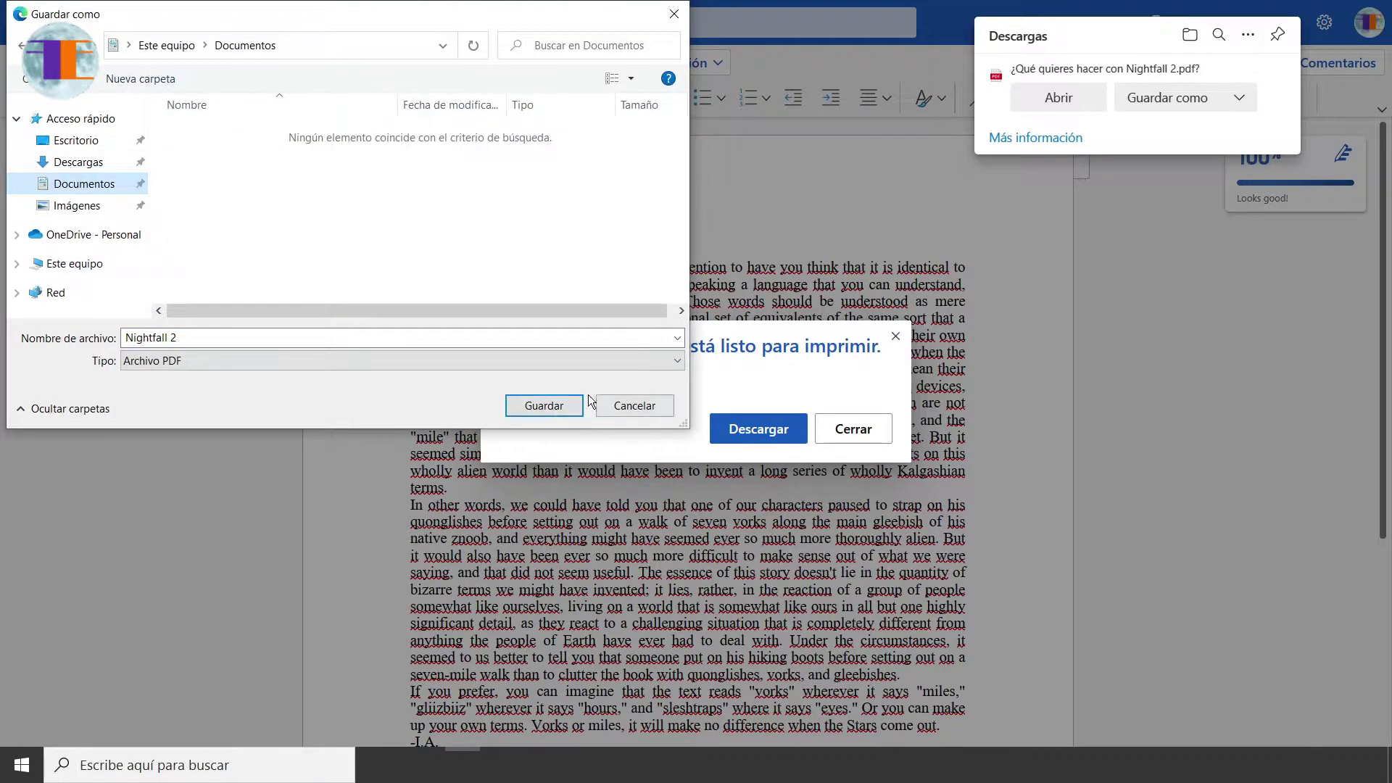
left_click(531, 409)
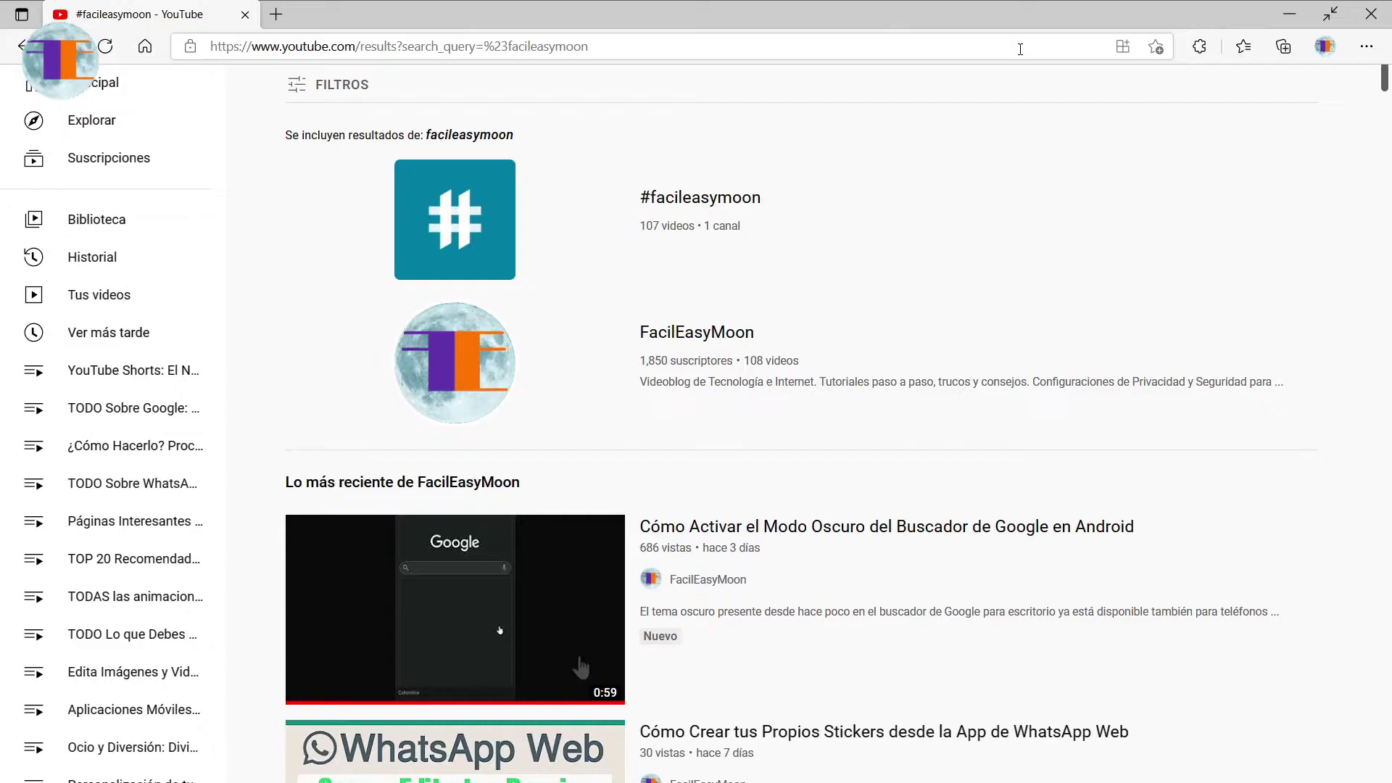
left_click(1020, 49)
type("https://docs.google.com/document/u/0/")
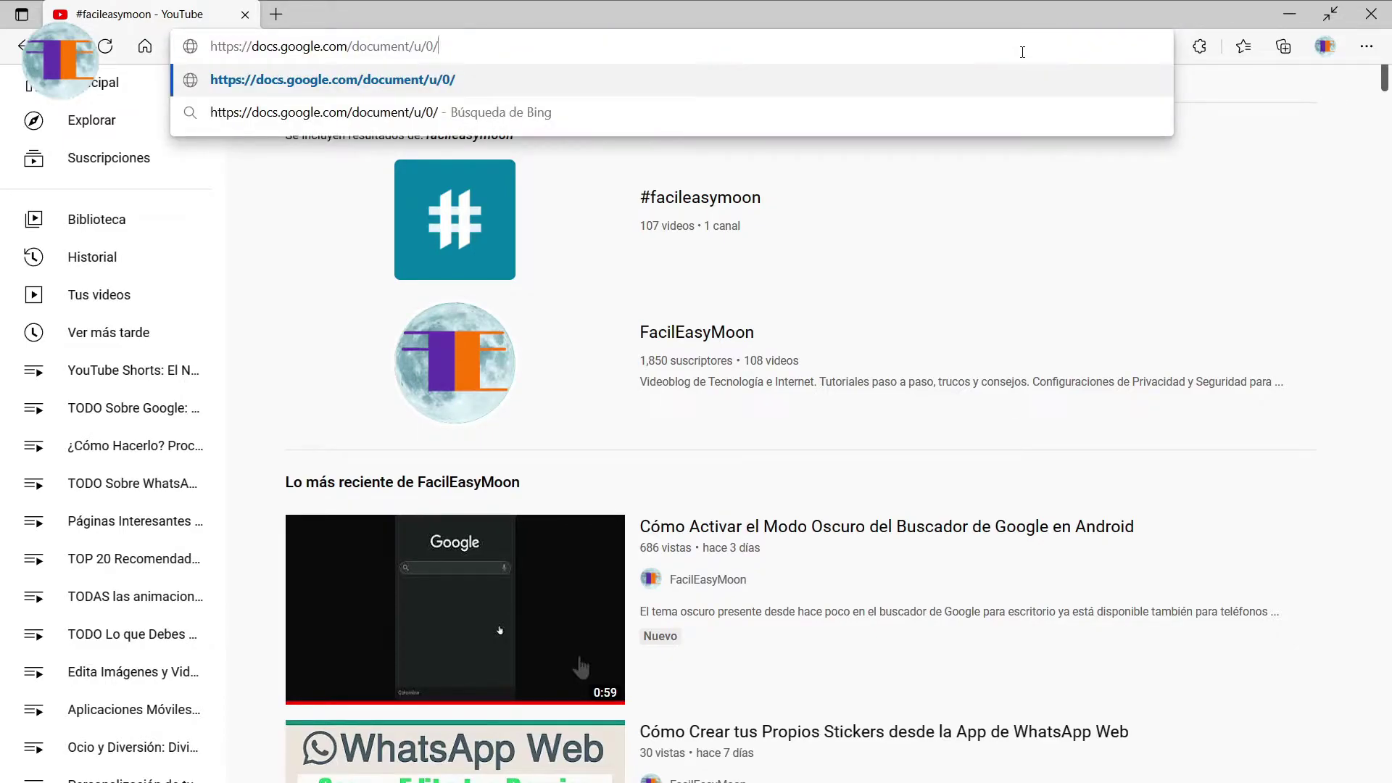
key("Return")
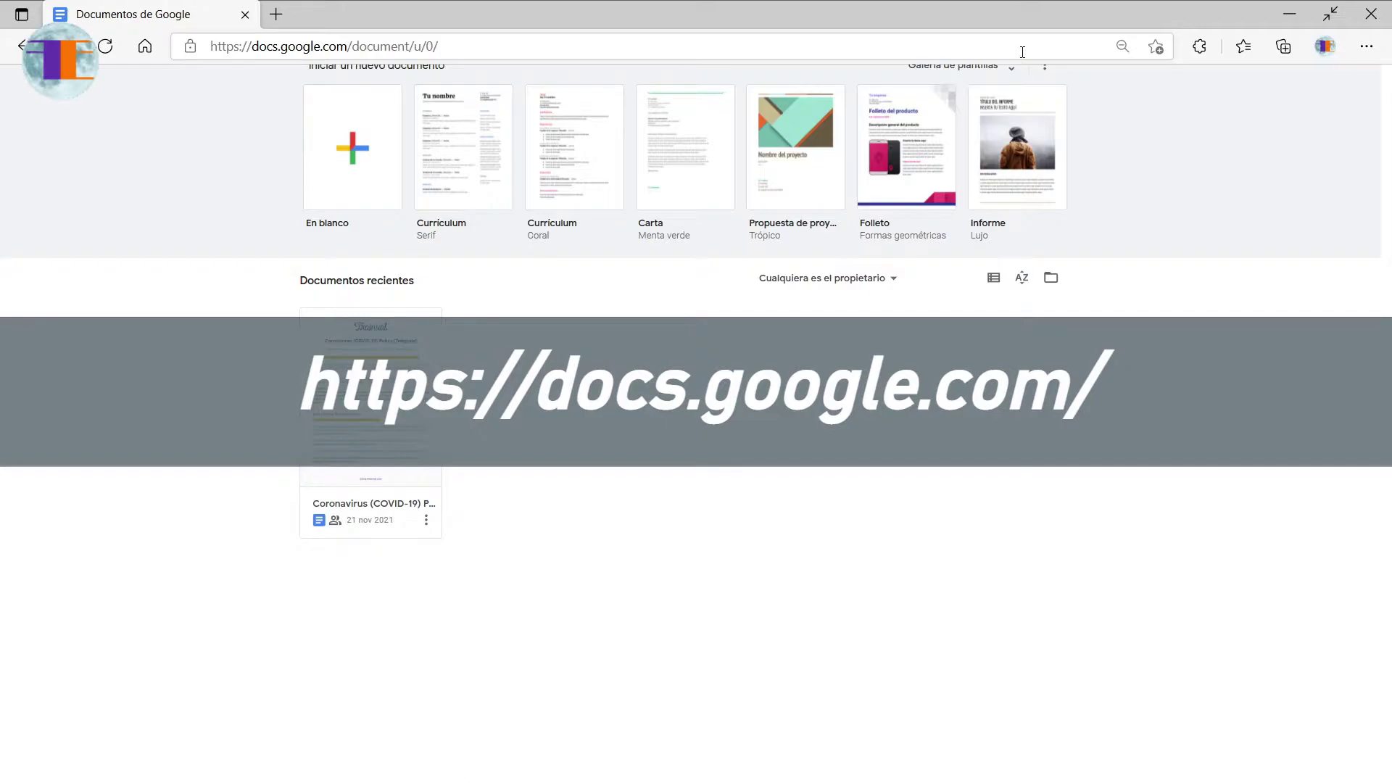
- Create a blank Google Doc and show the Open a file dialog's Cargar tab
left_click(352, 148)
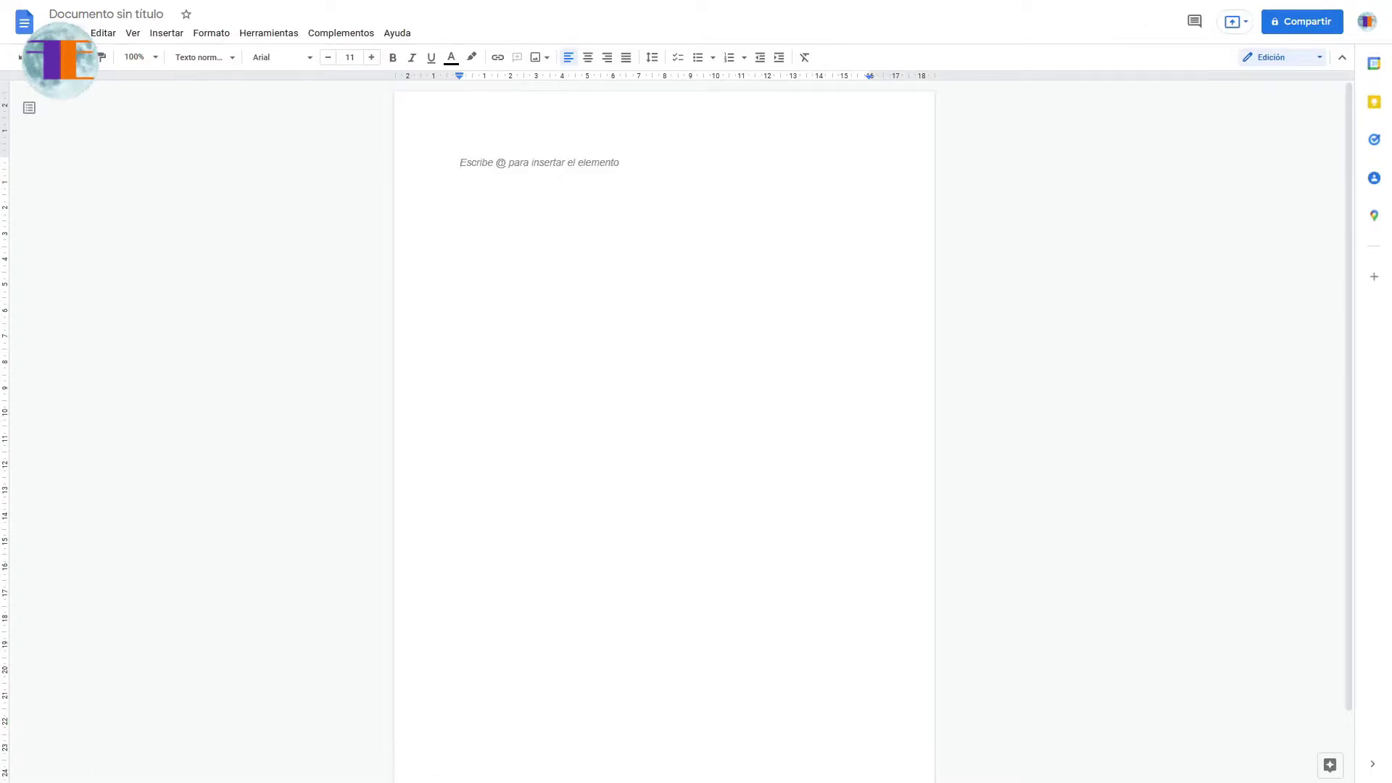
left_click(65, 33)
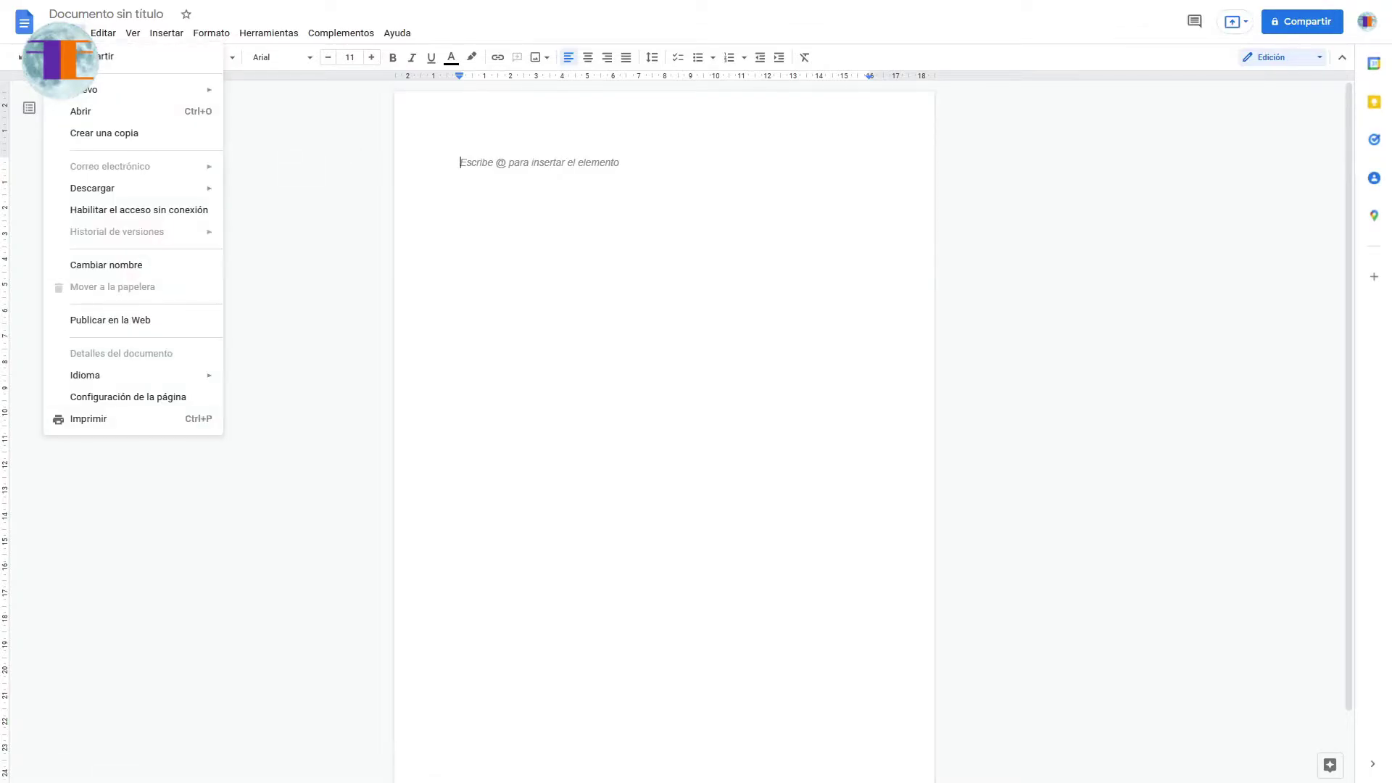
left_click(109, 119)
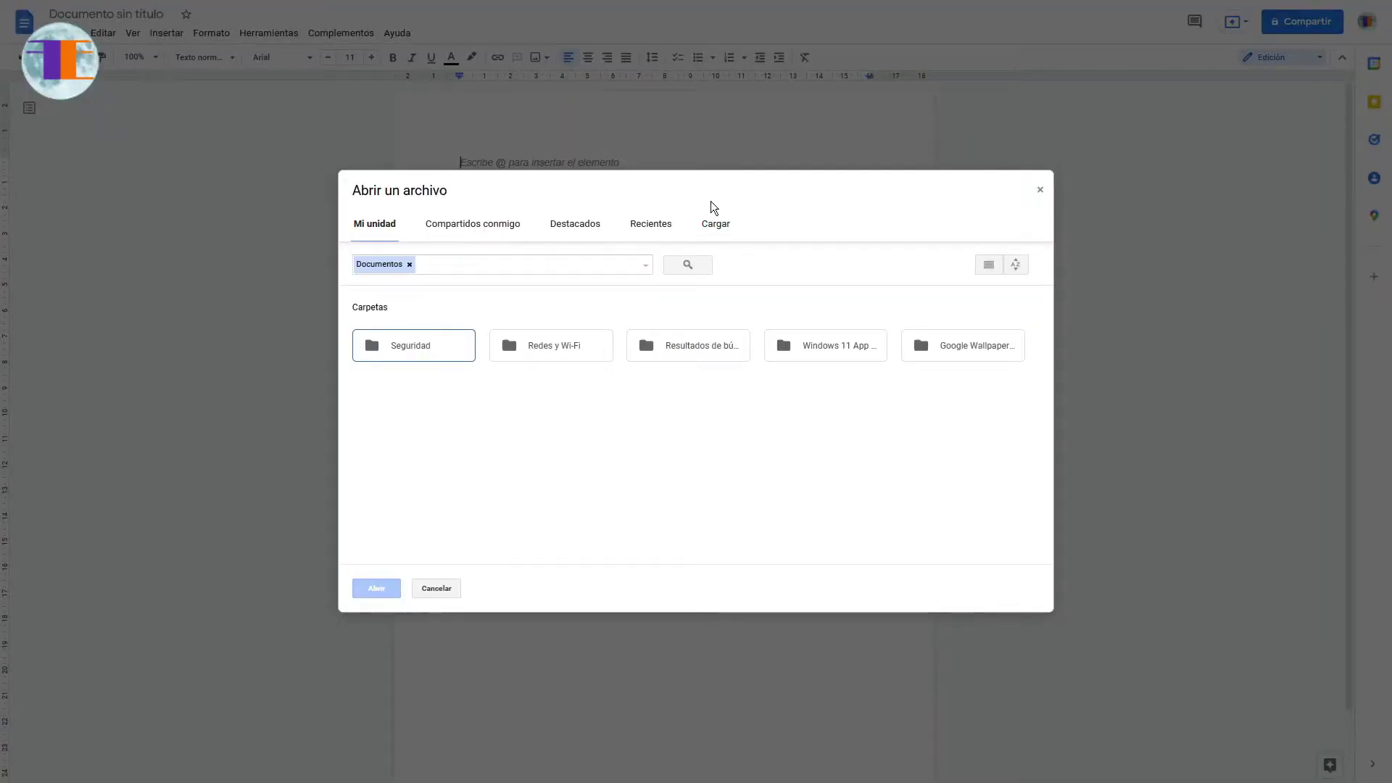
left_click(716, 224)
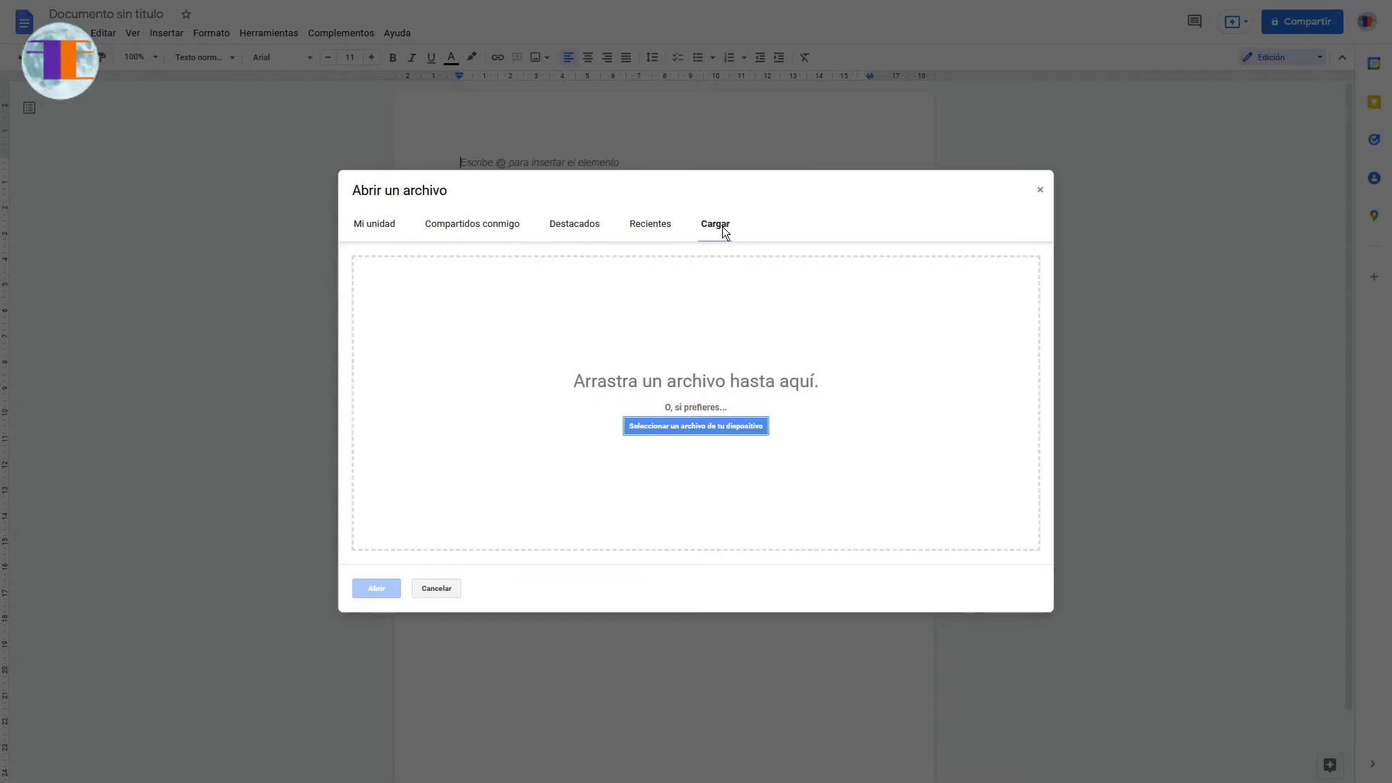
- Select Nightfall from Documentos on the device and upload it
left_click(715, 428)
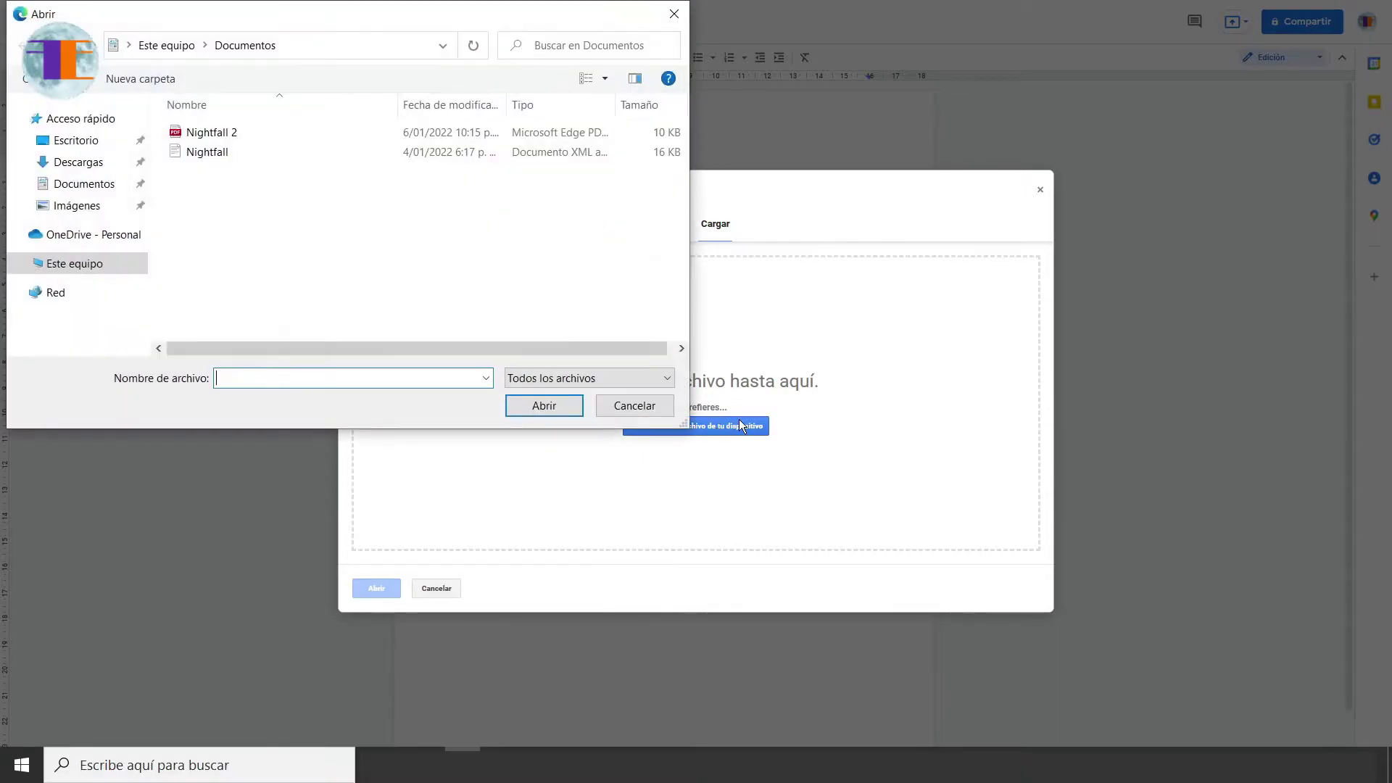
left_click(217, 155)
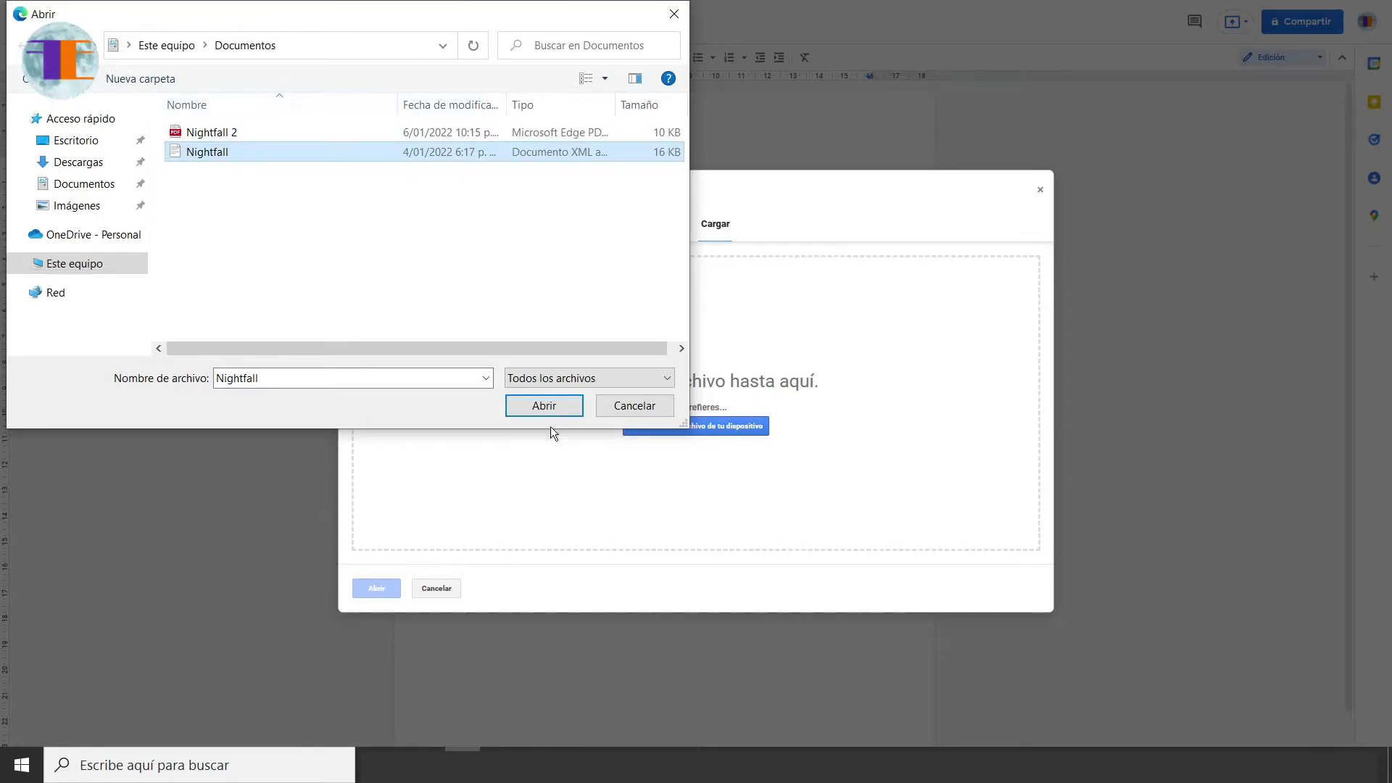
left_click(545, 407)
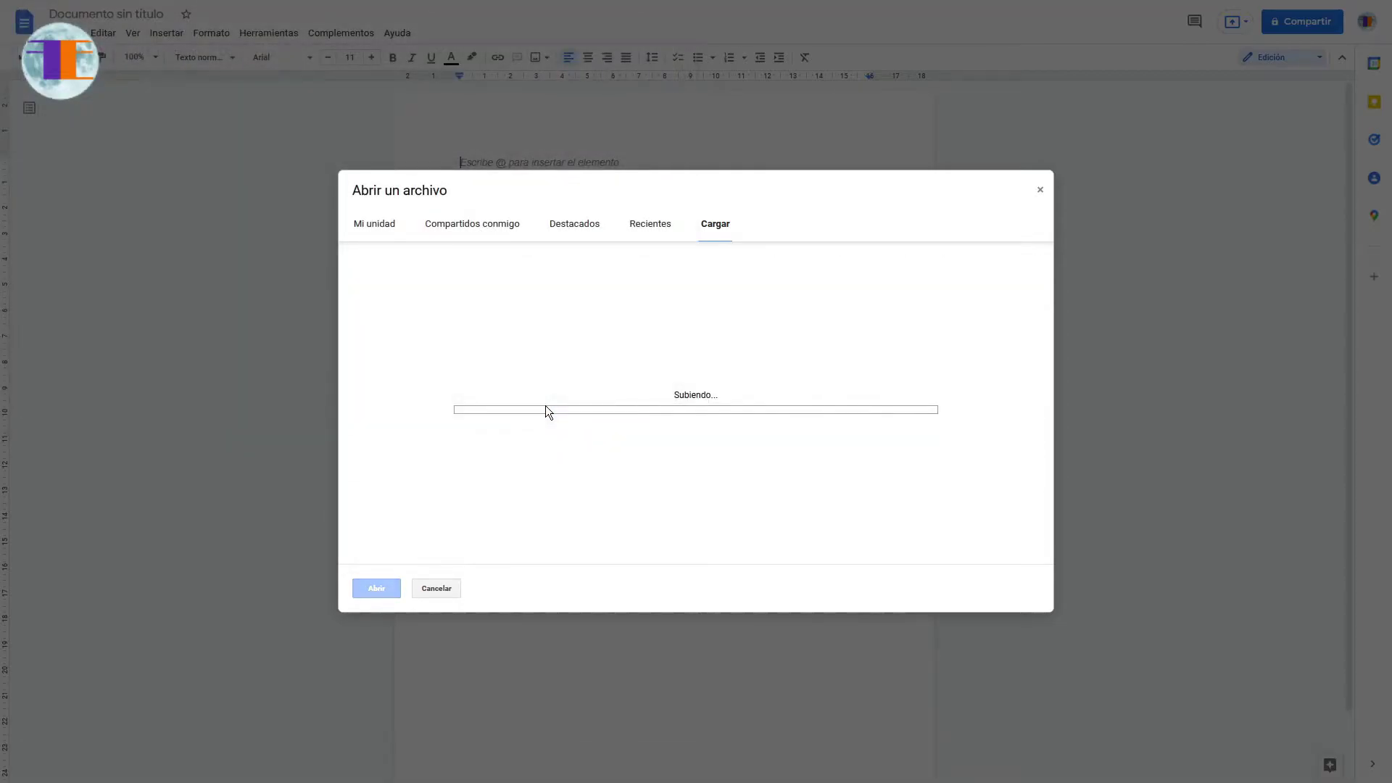
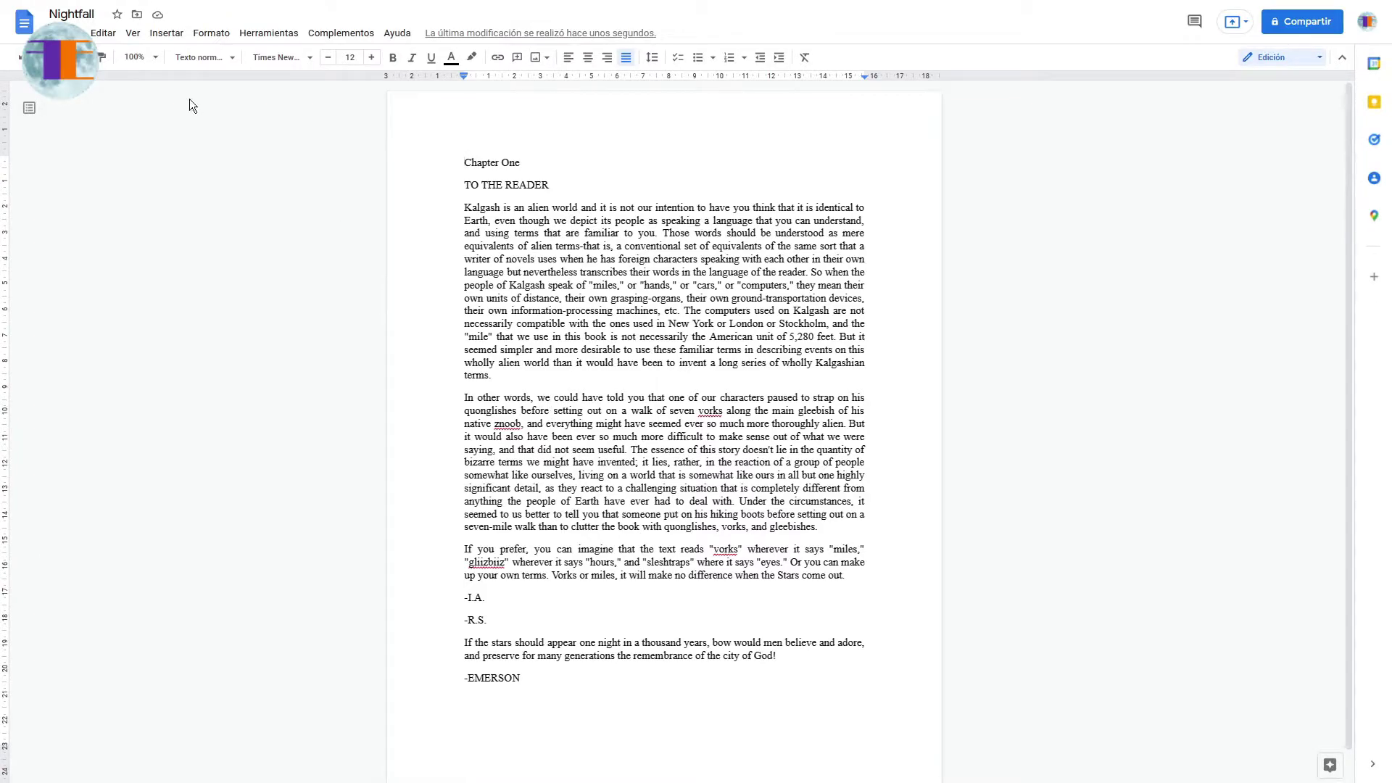
- Download the Nightfall document as a PDF named Nightfall 3 in the Documents folder
left_click(69, 33)
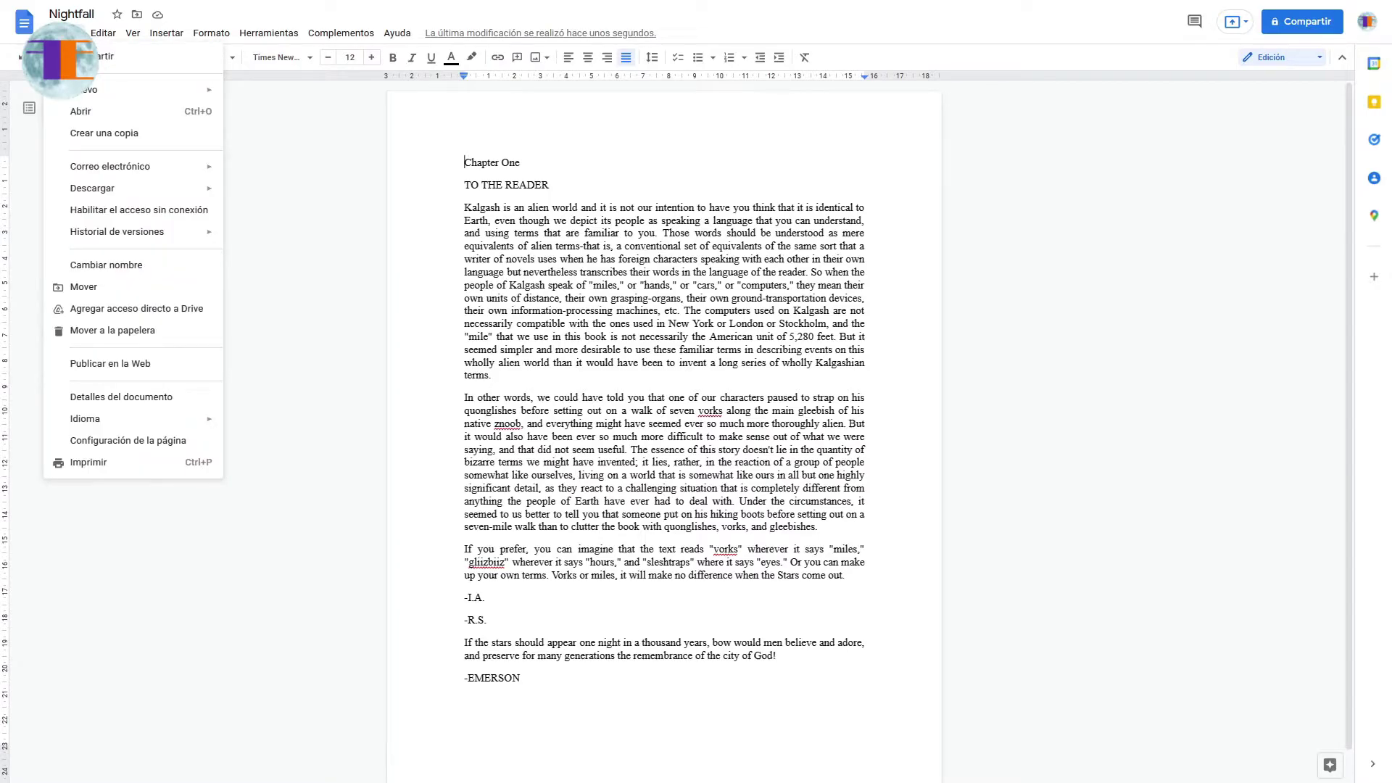
mouse_move(91, 189)
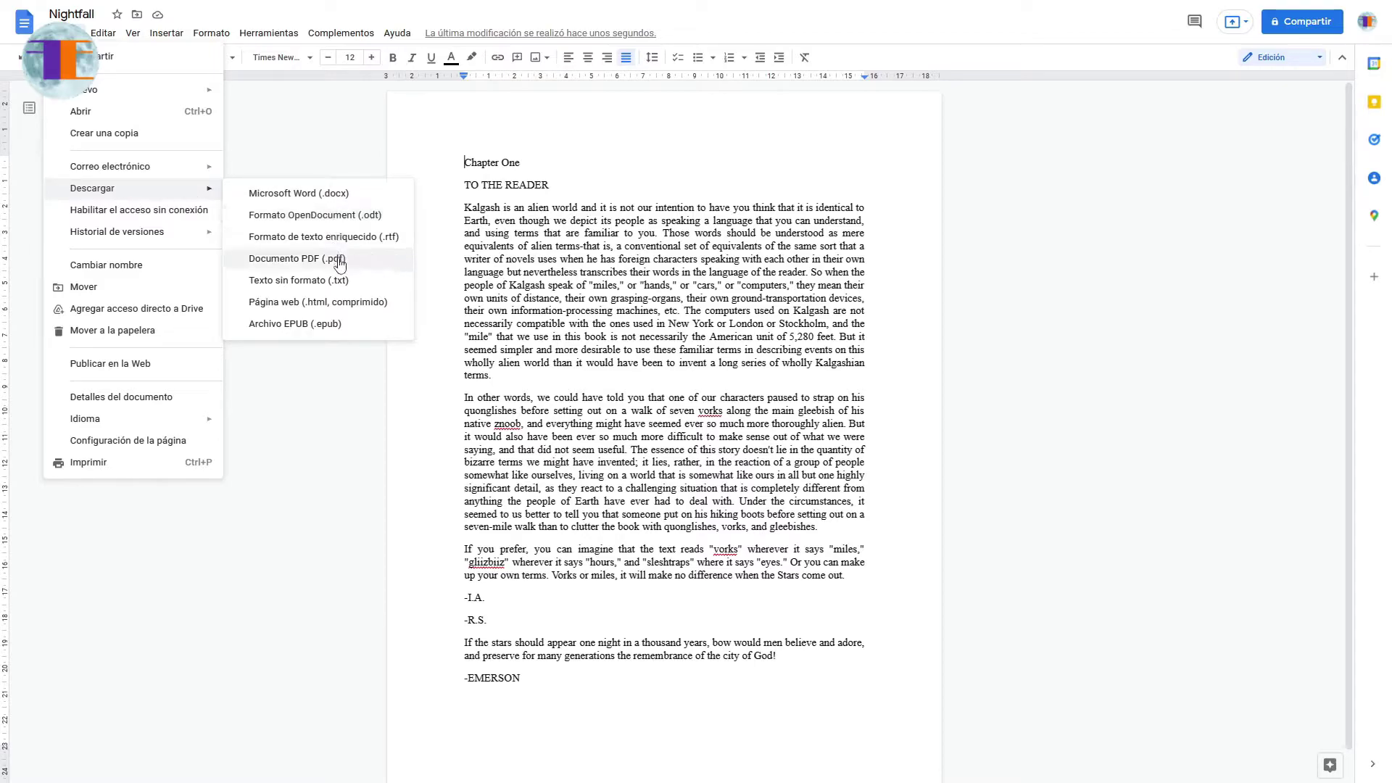
left_click(370, 261)
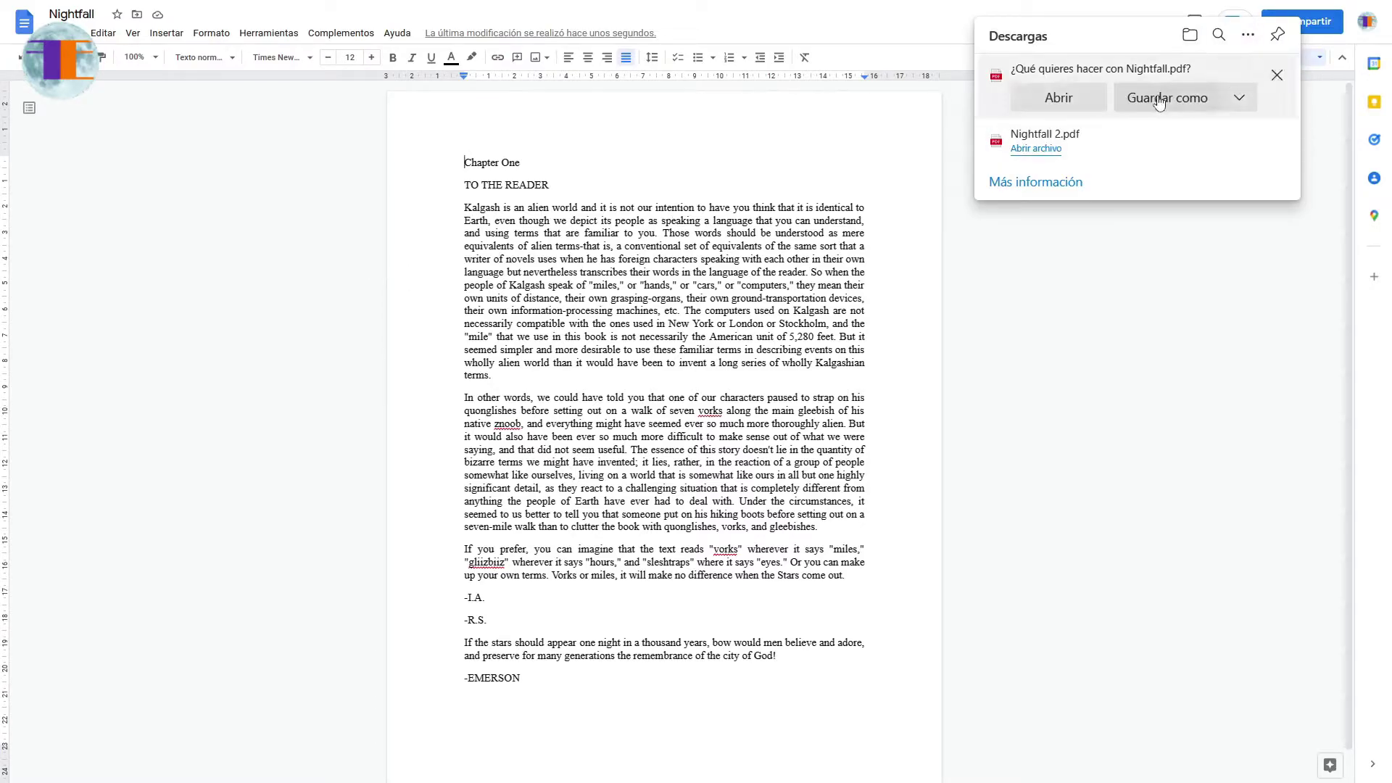
left_click(1160, 101)
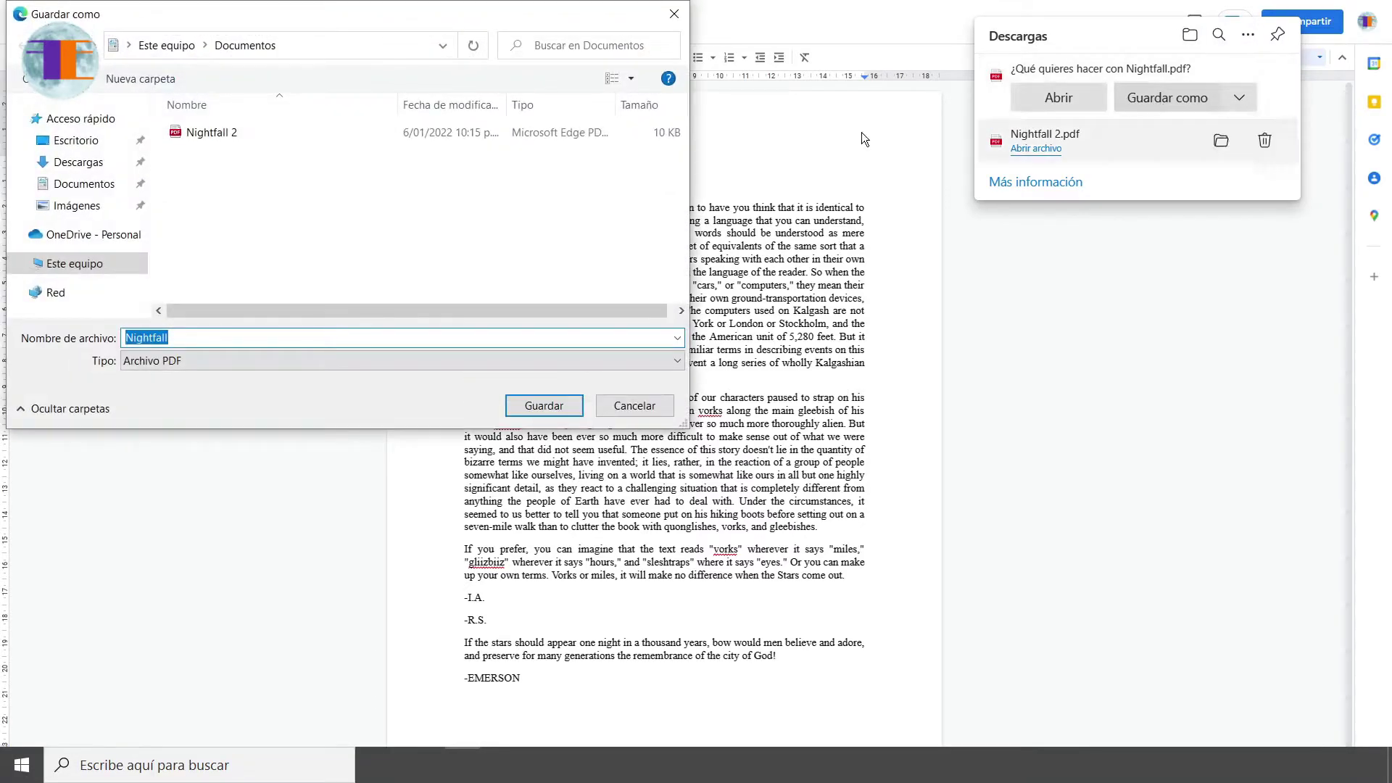
left_click(272, 335)
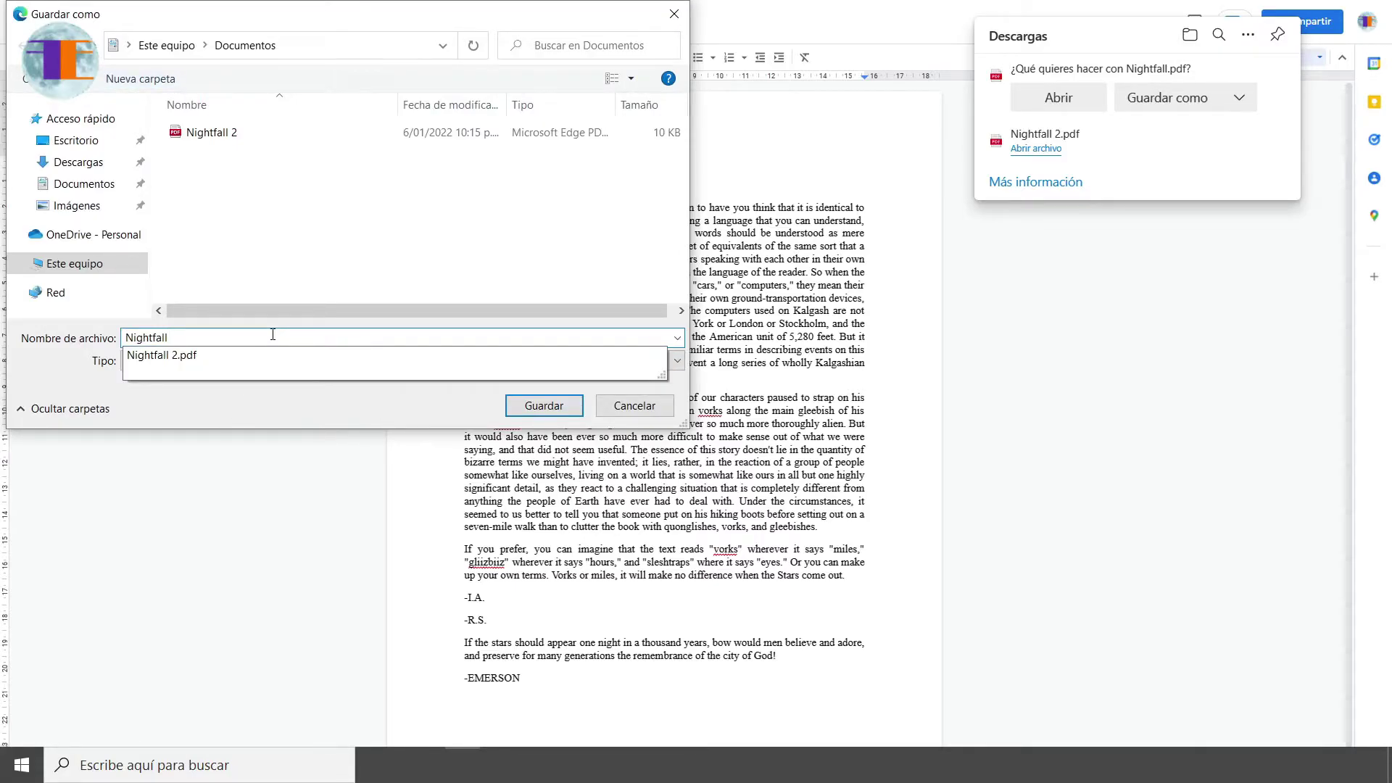
type(" 3")
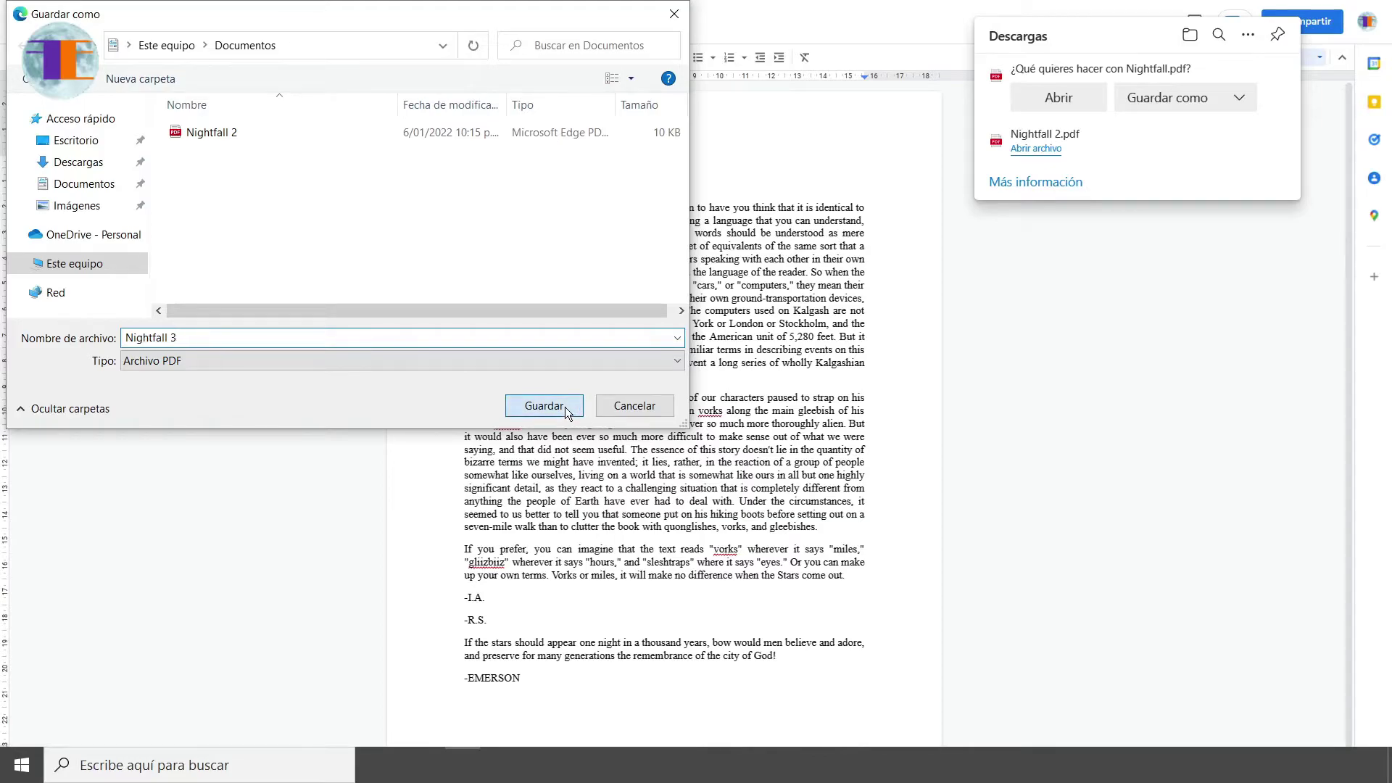
left_click(564, 406)
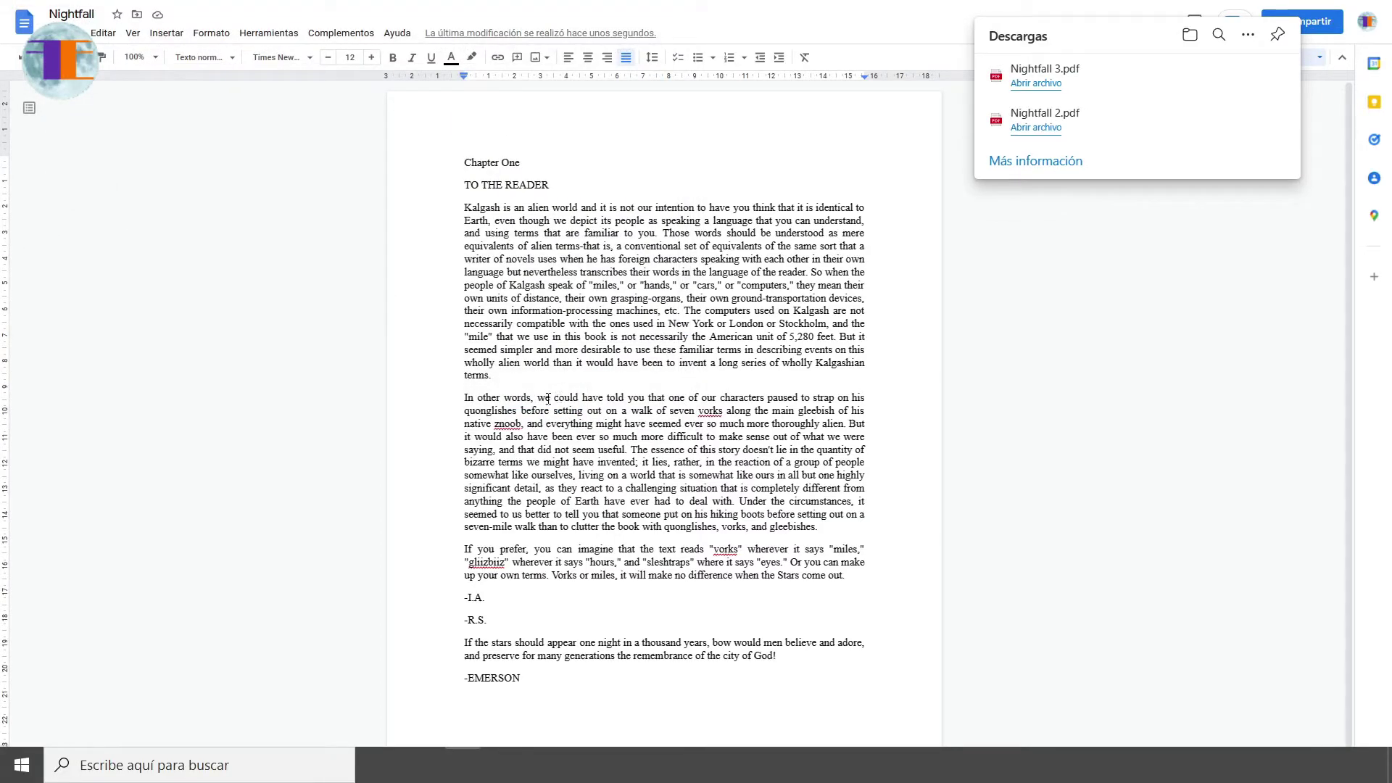
left_click(500, 765)
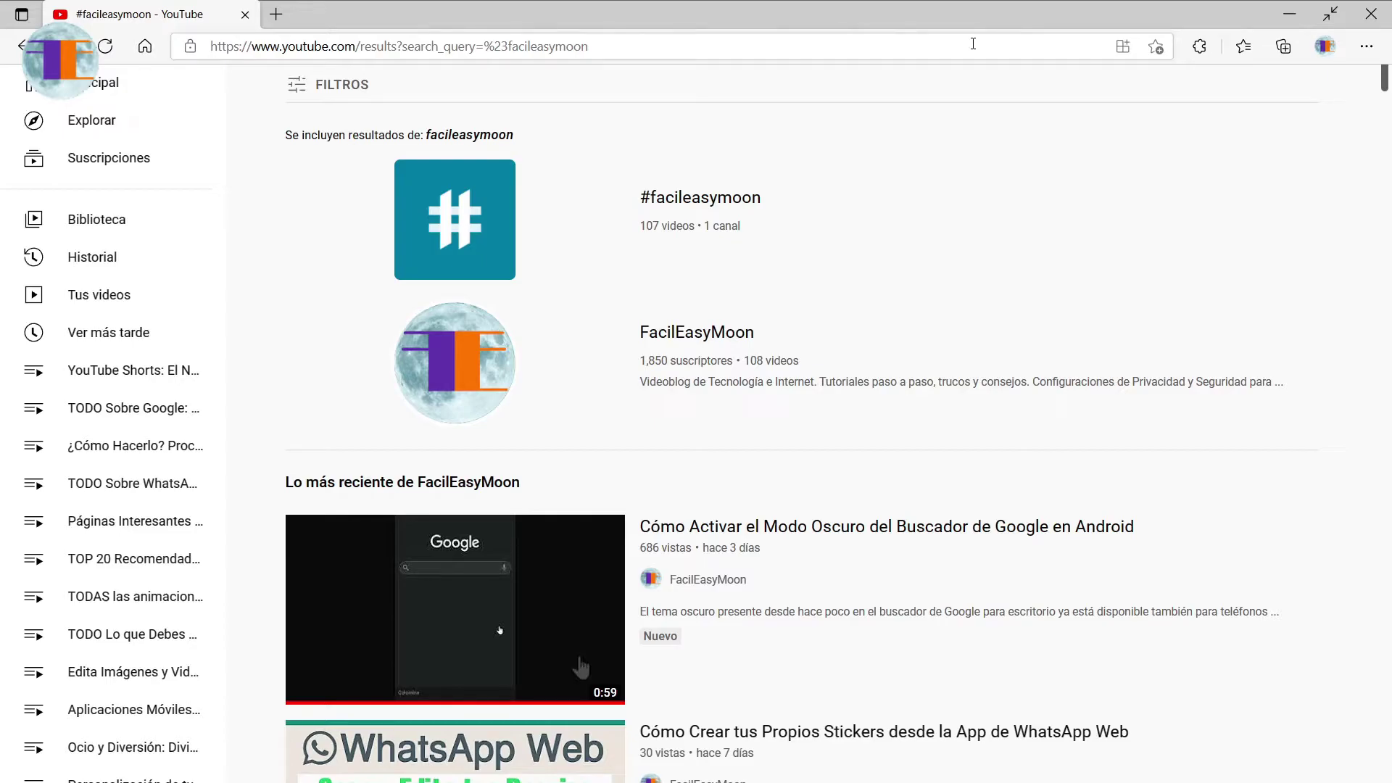
- Load Adobe Acrobat's Word-to-PDF page at adobe.com/la/acrobat/online/word-to-pdf.html
left_click(972, 45)
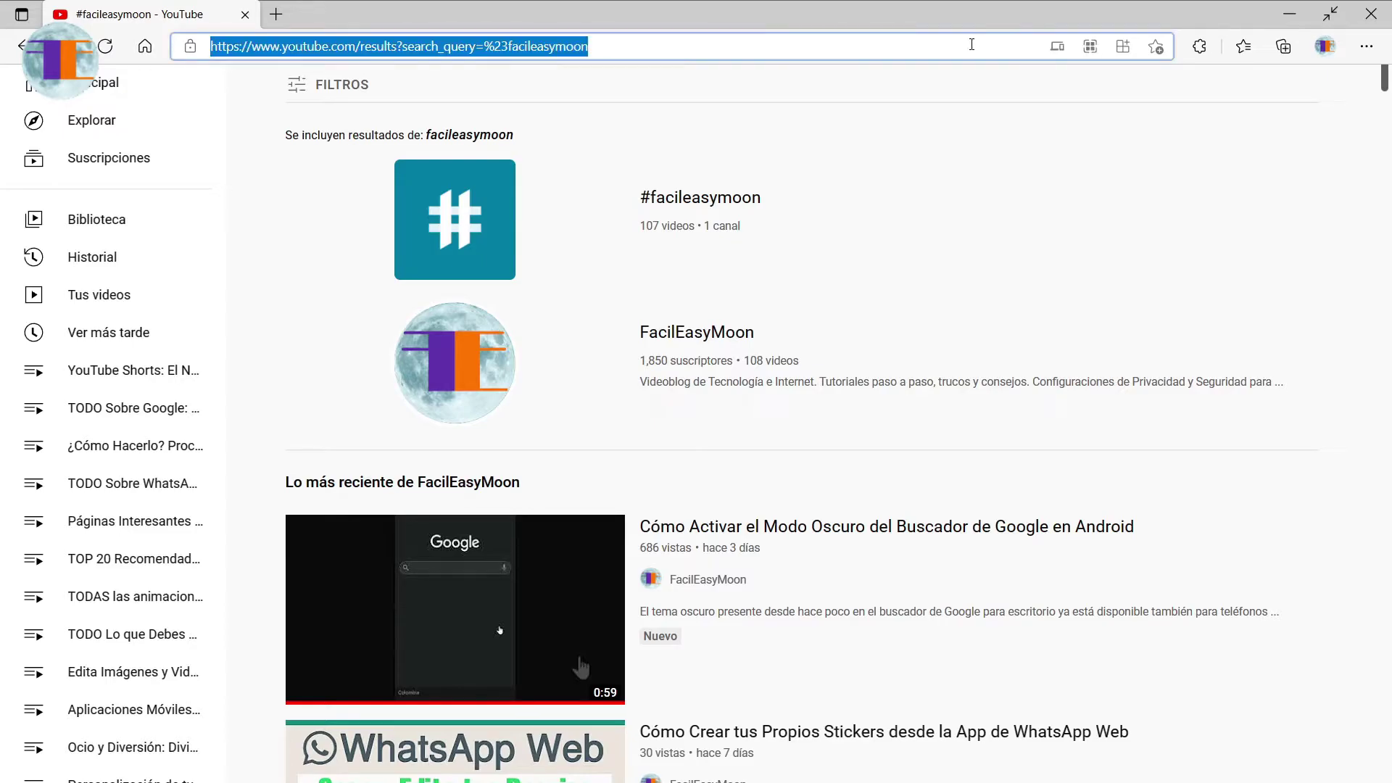
type("https://www.adobe.com/la/acrobat/online/word-to-pdf.html")
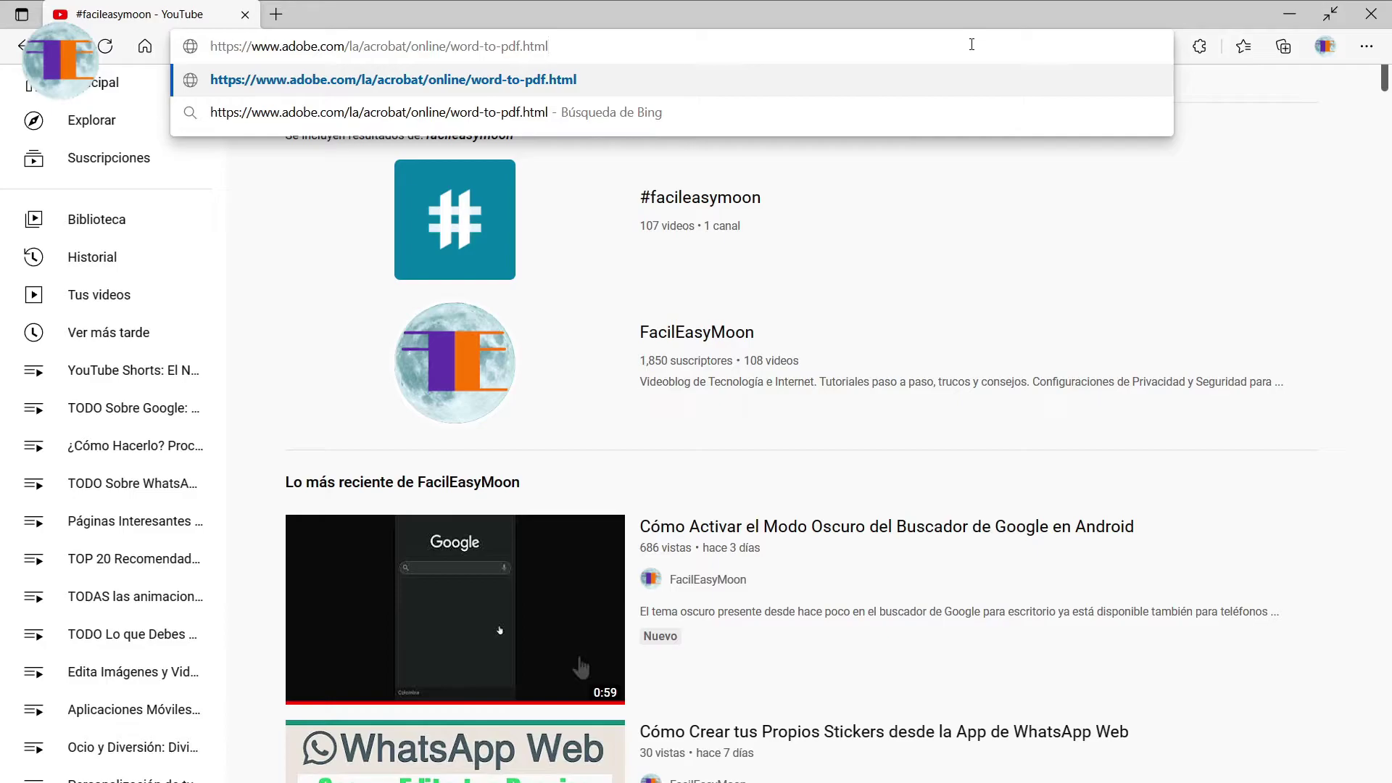
key("Return")
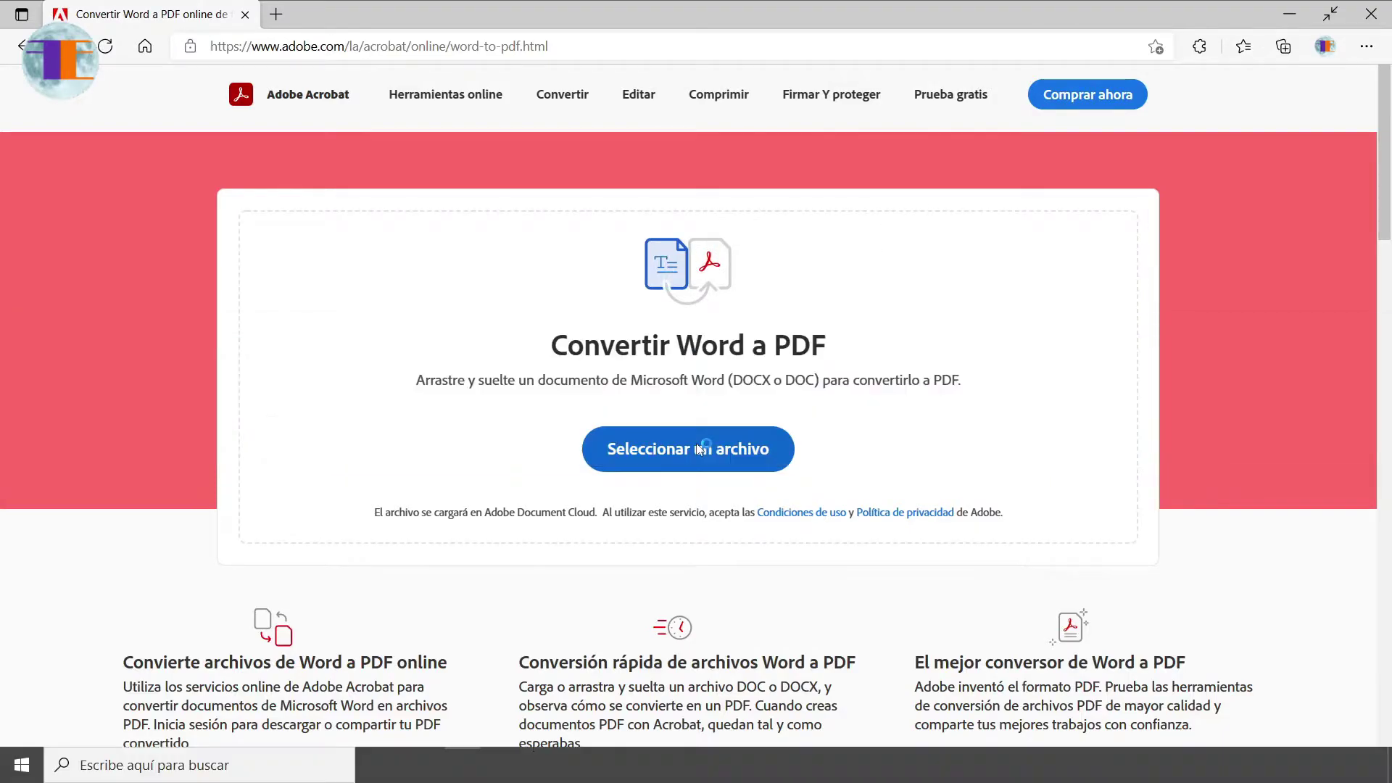
- Upload the Nightfall Word file to the Adobe converter
left_click(696, 448)
left_click(221, 137)
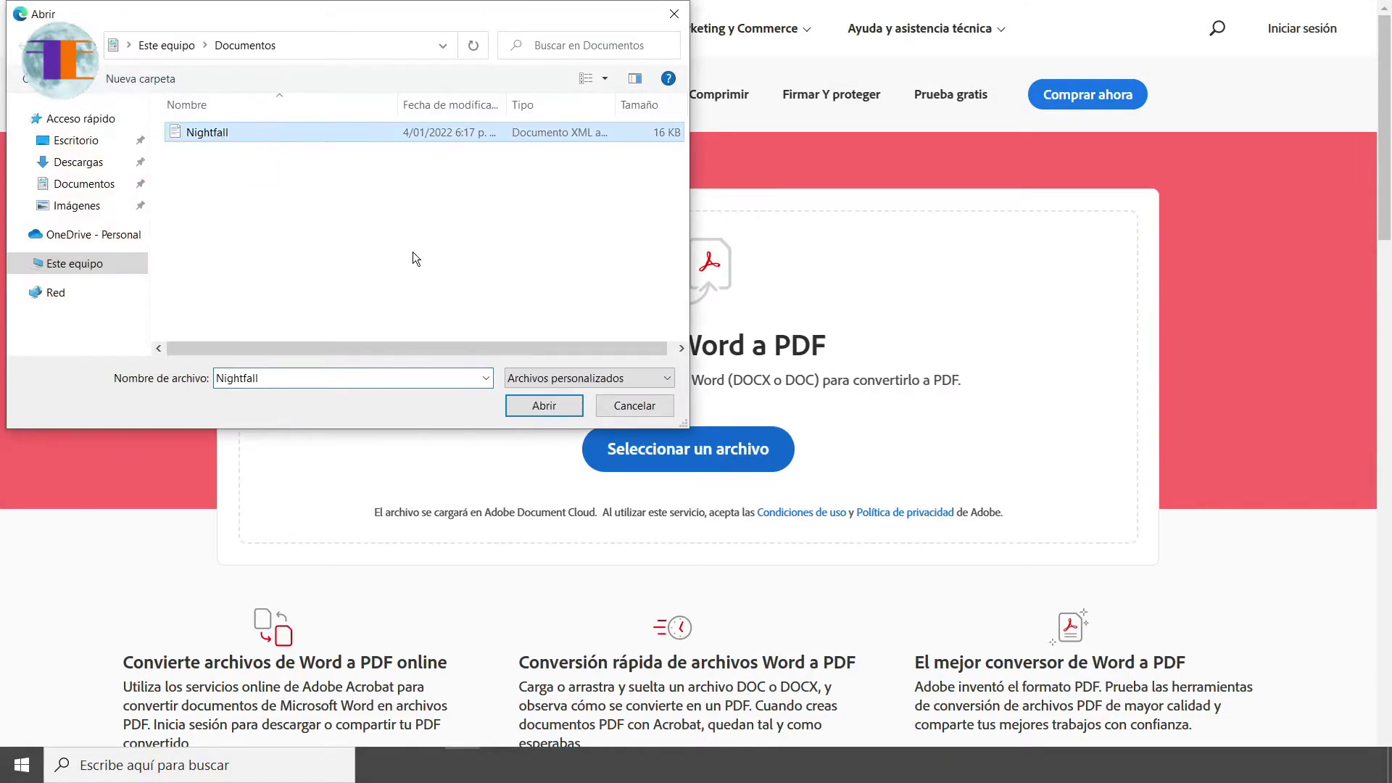
left_click(546, 405)
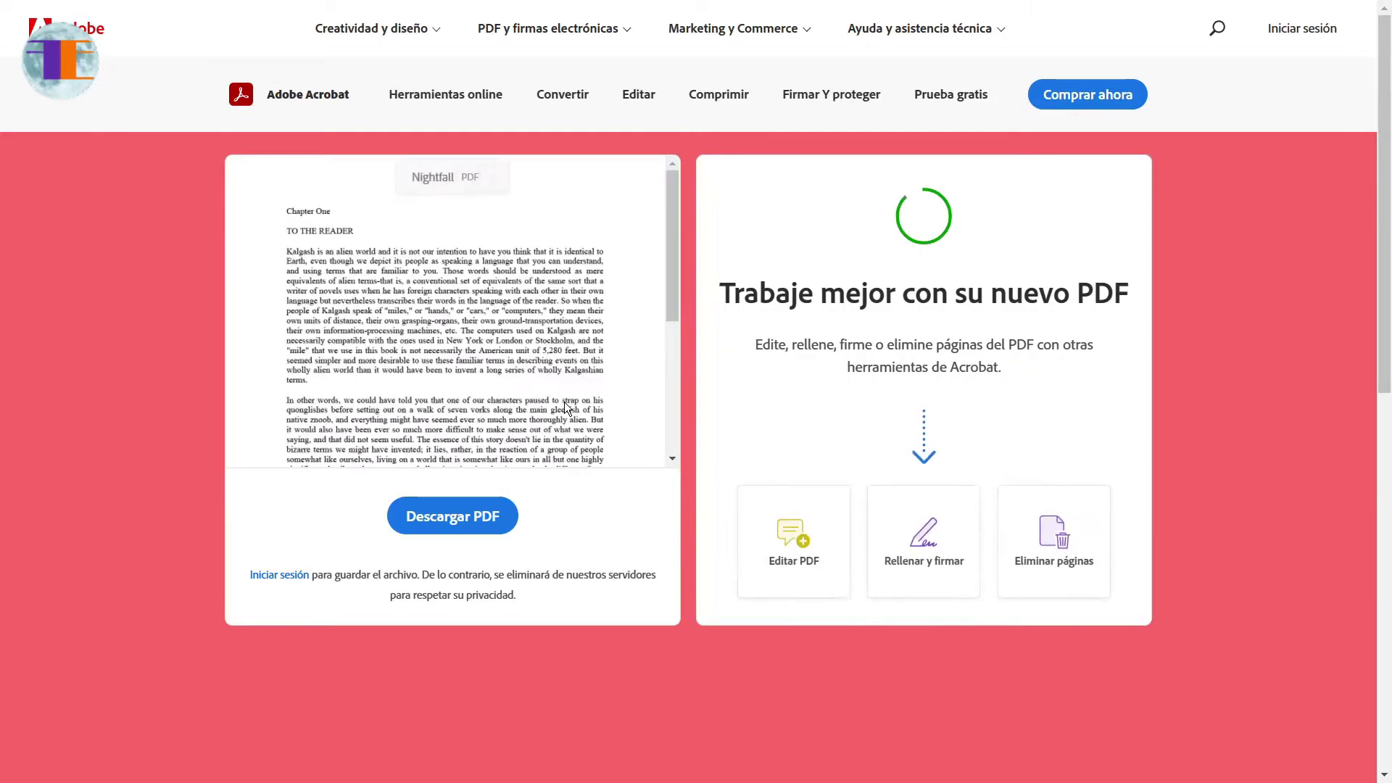
- Download the converted PDF and save it as Nightfall 4
left_click(495, 515)
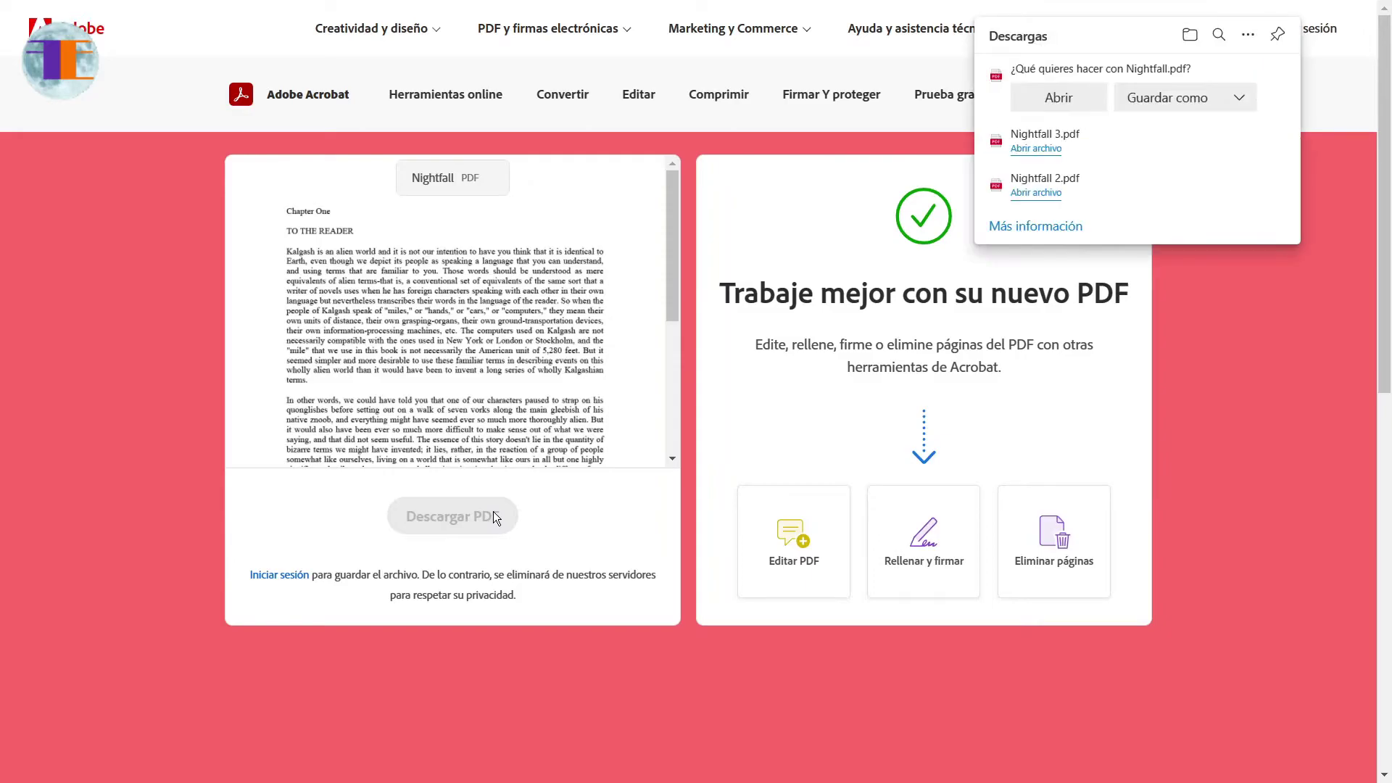
left_click(1154, 103)
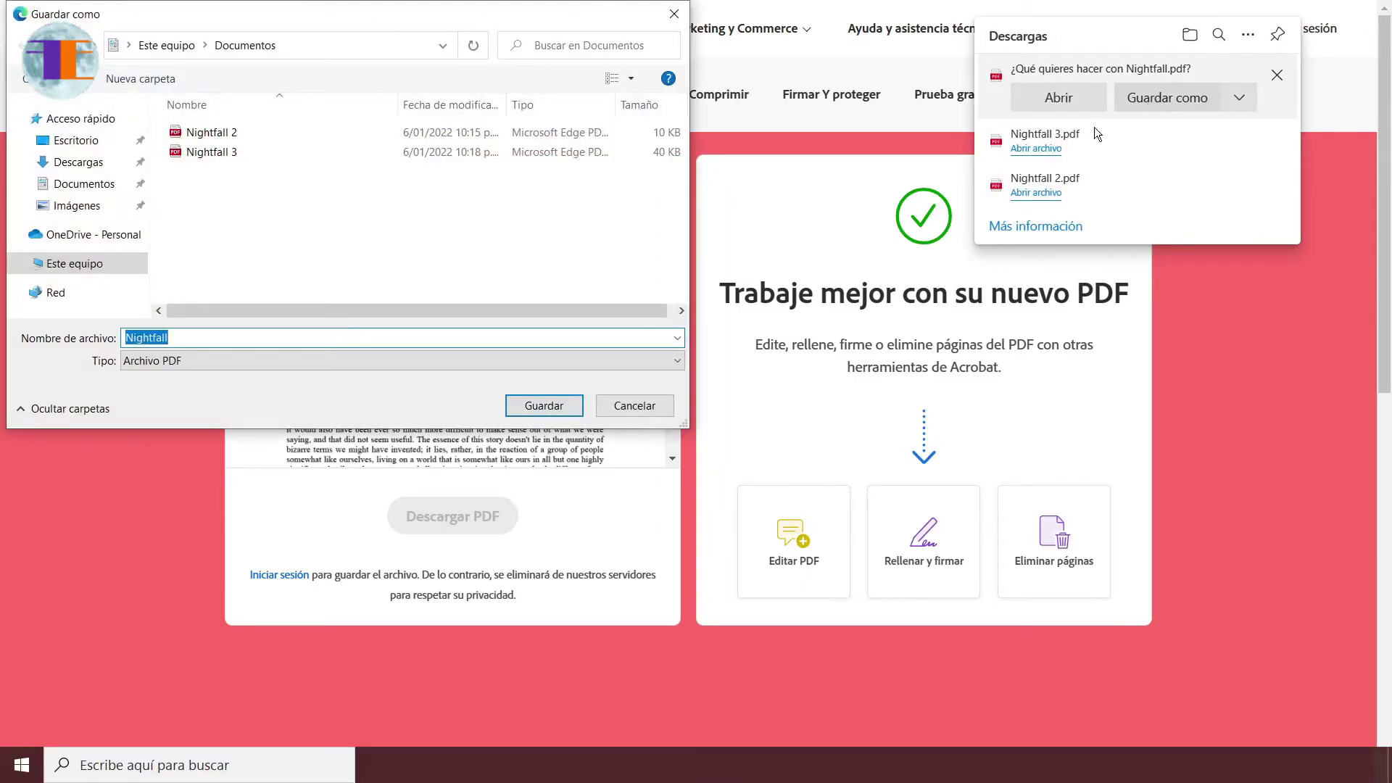
left_click(276, 333)
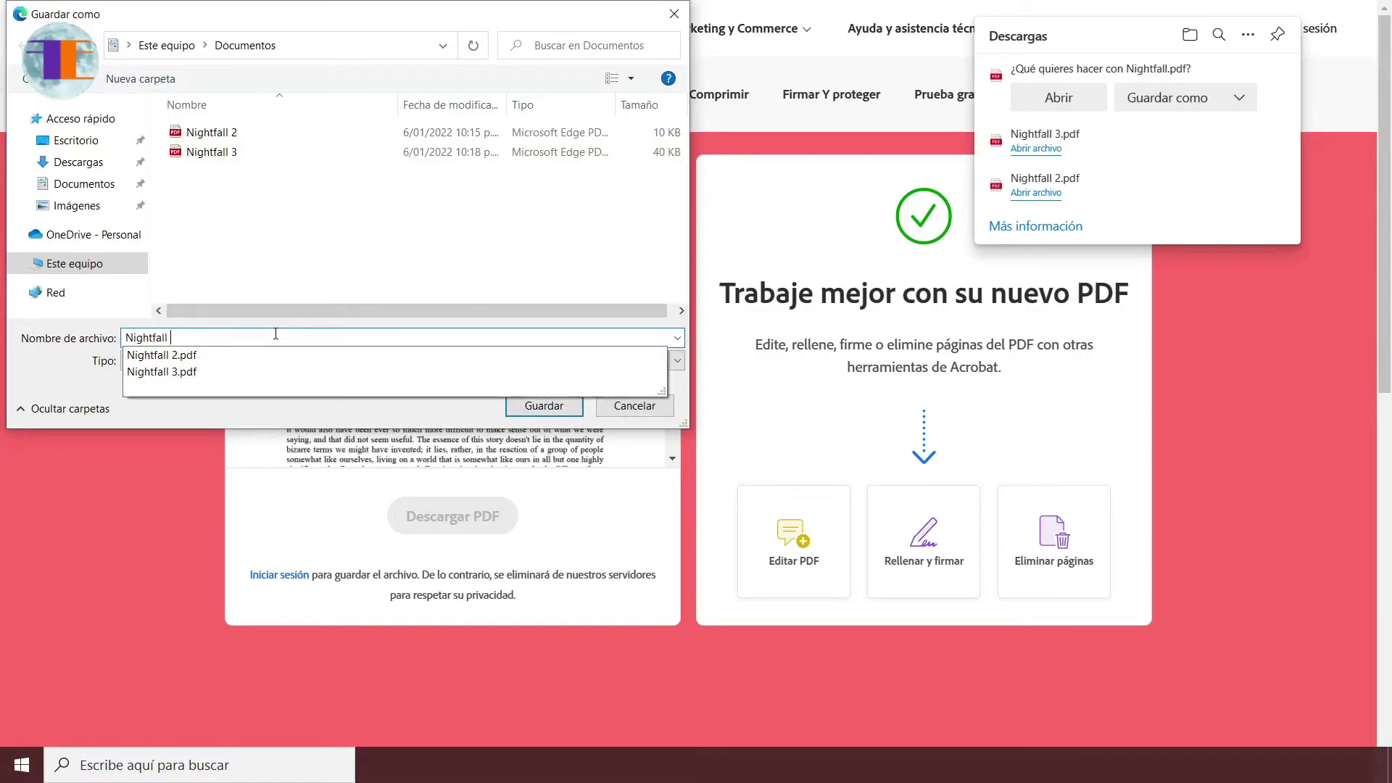
type("4")
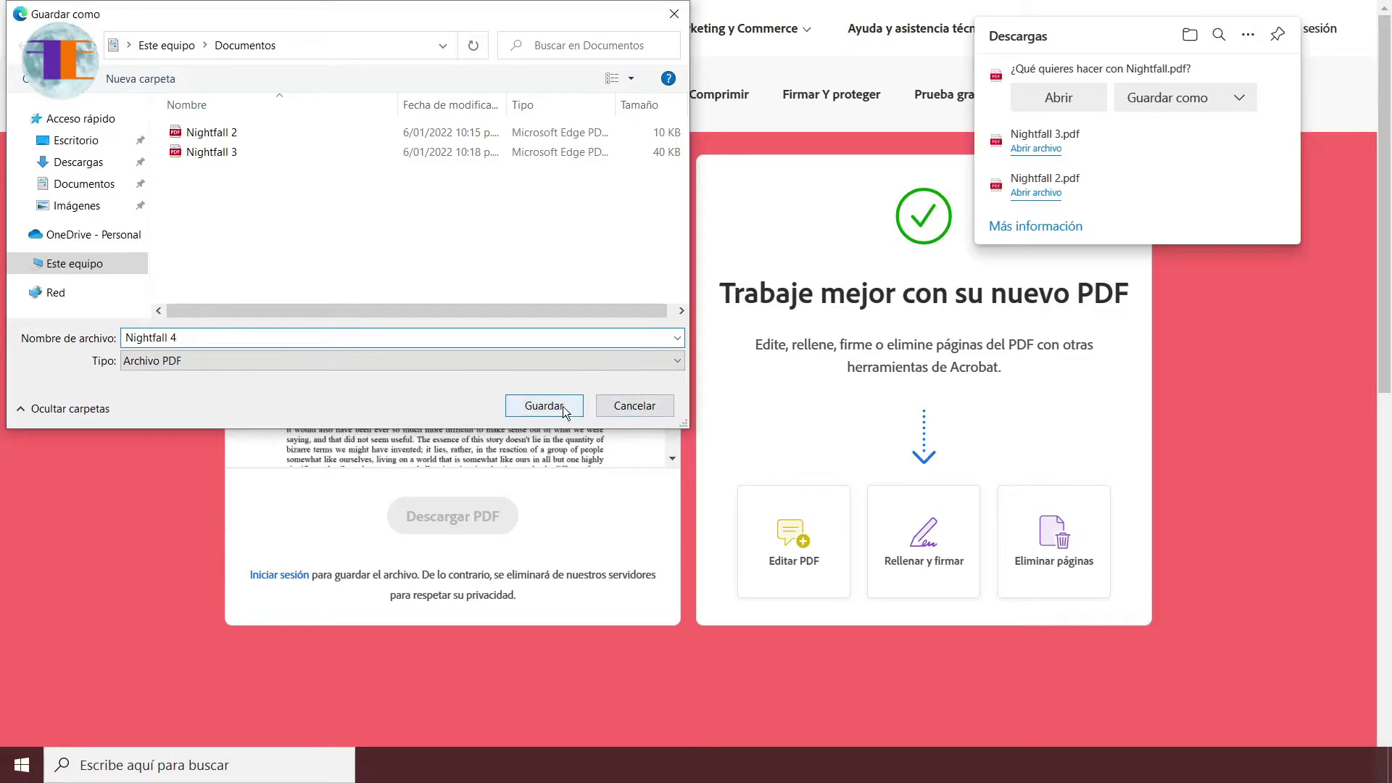
left_click(565, 410)
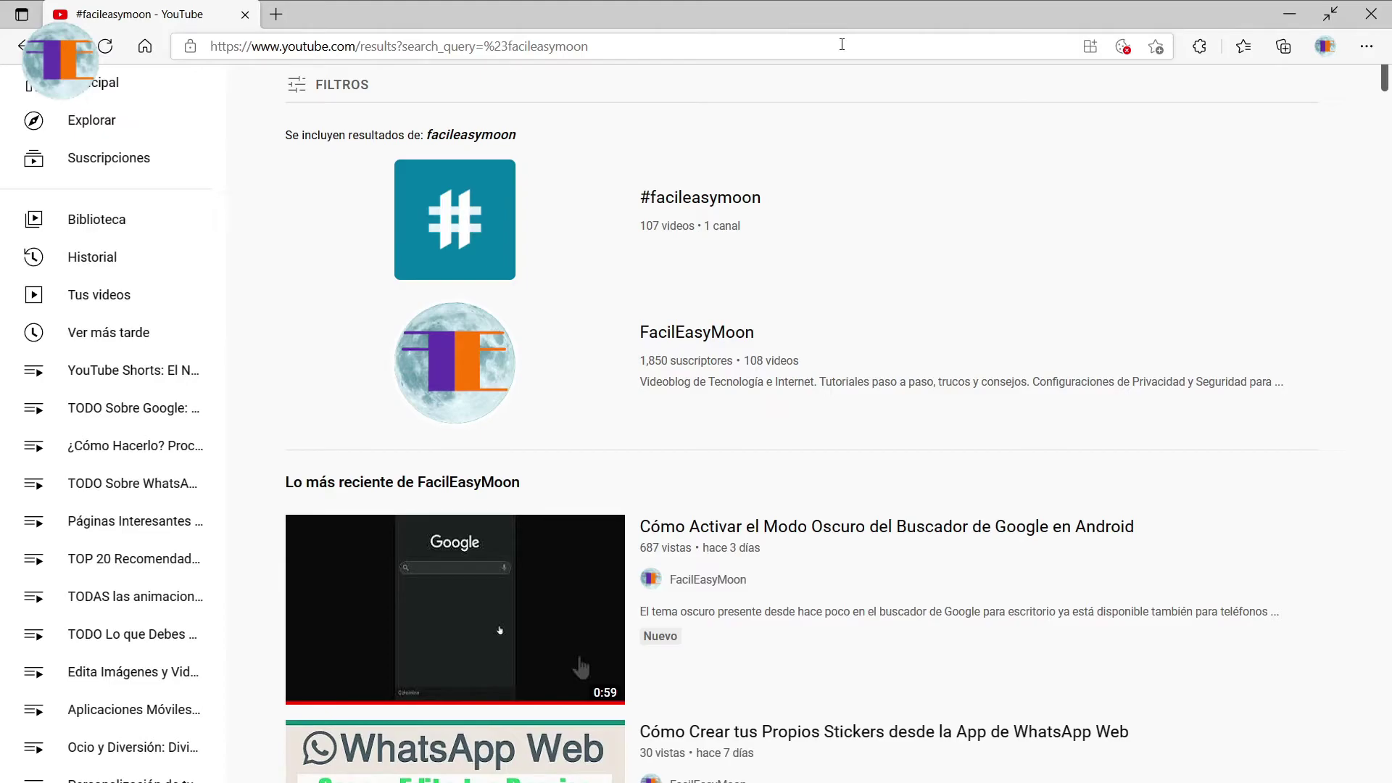
- Open smallpdf.com/es/word-a-pdf, dismiss the cookie notice, and convert the Nightfall file
left_click(841, 45)
type("https://smallpdf.com/es/word-a-pdf")
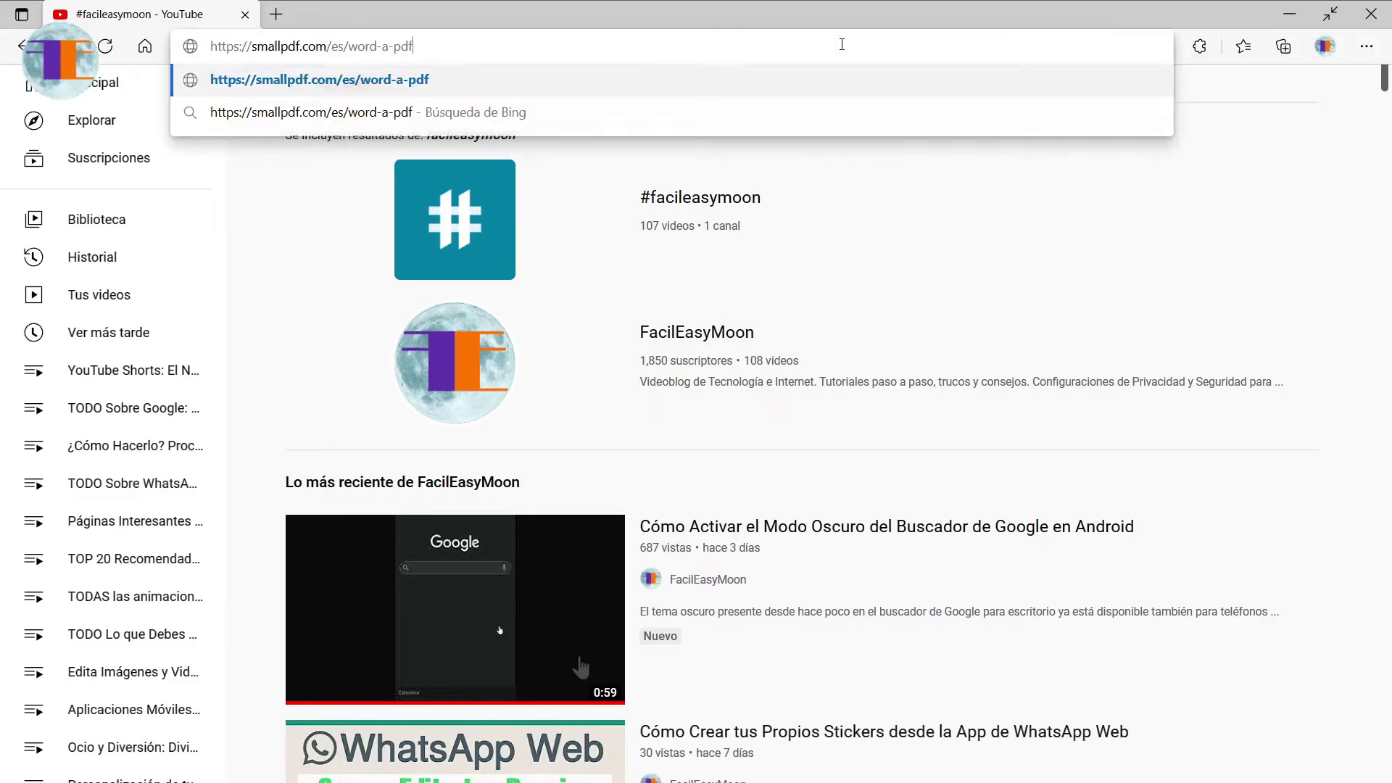
key("Return")
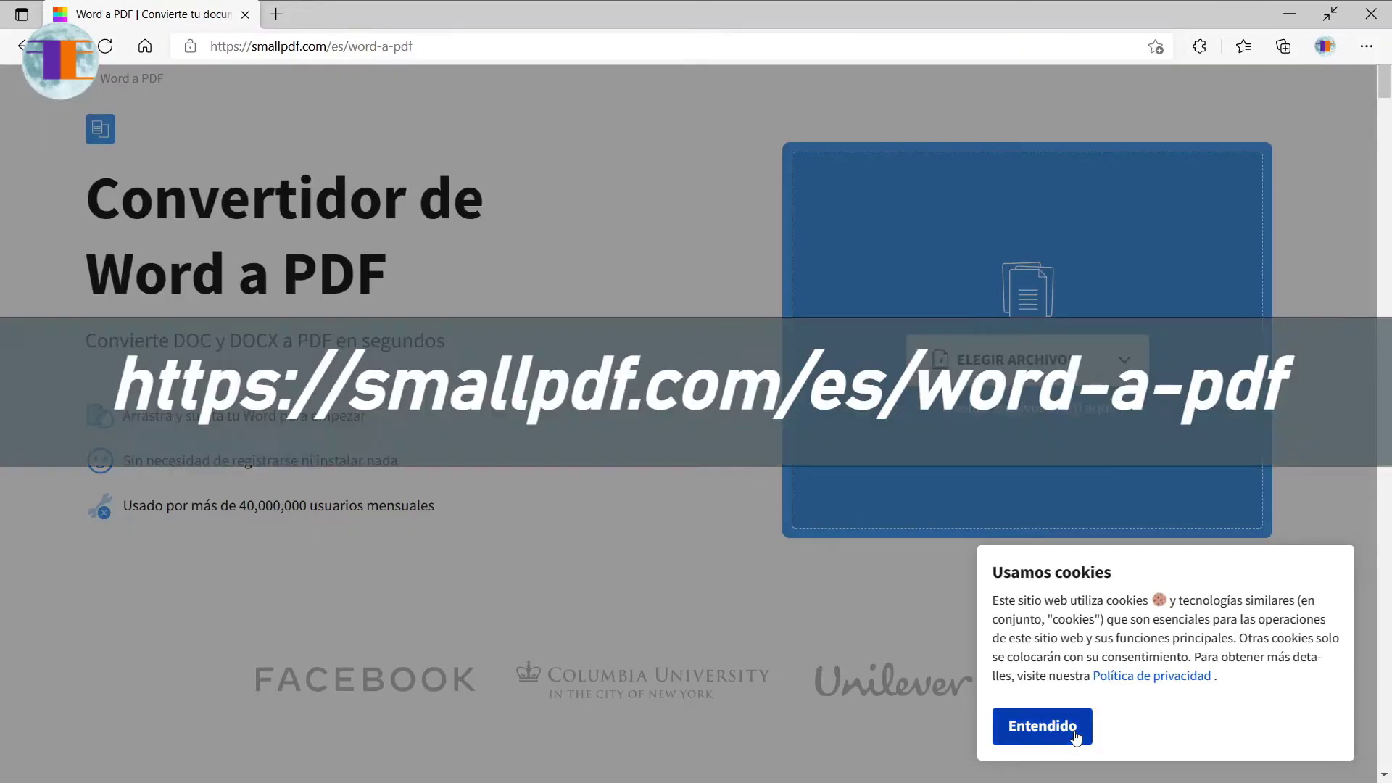
left_click(1076, 735)
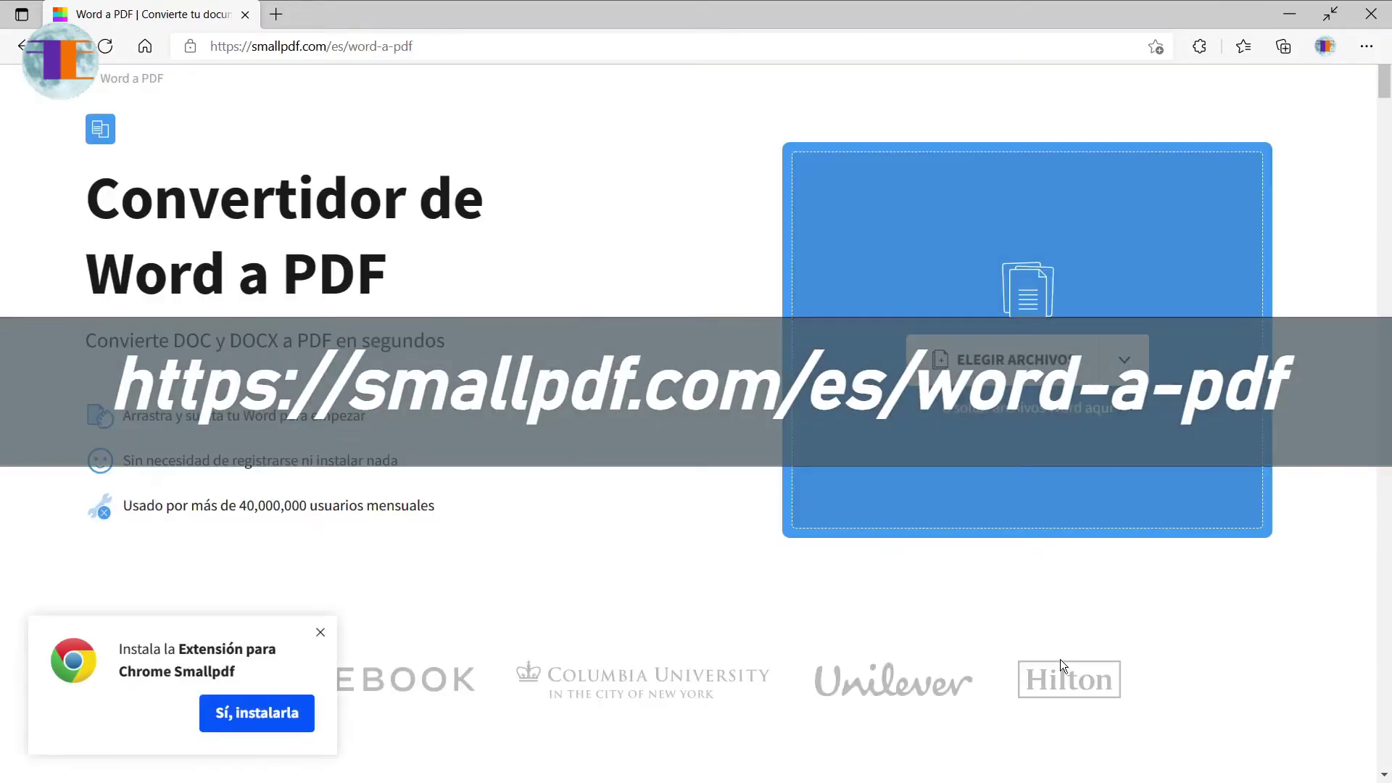
left_click(1047, 362)
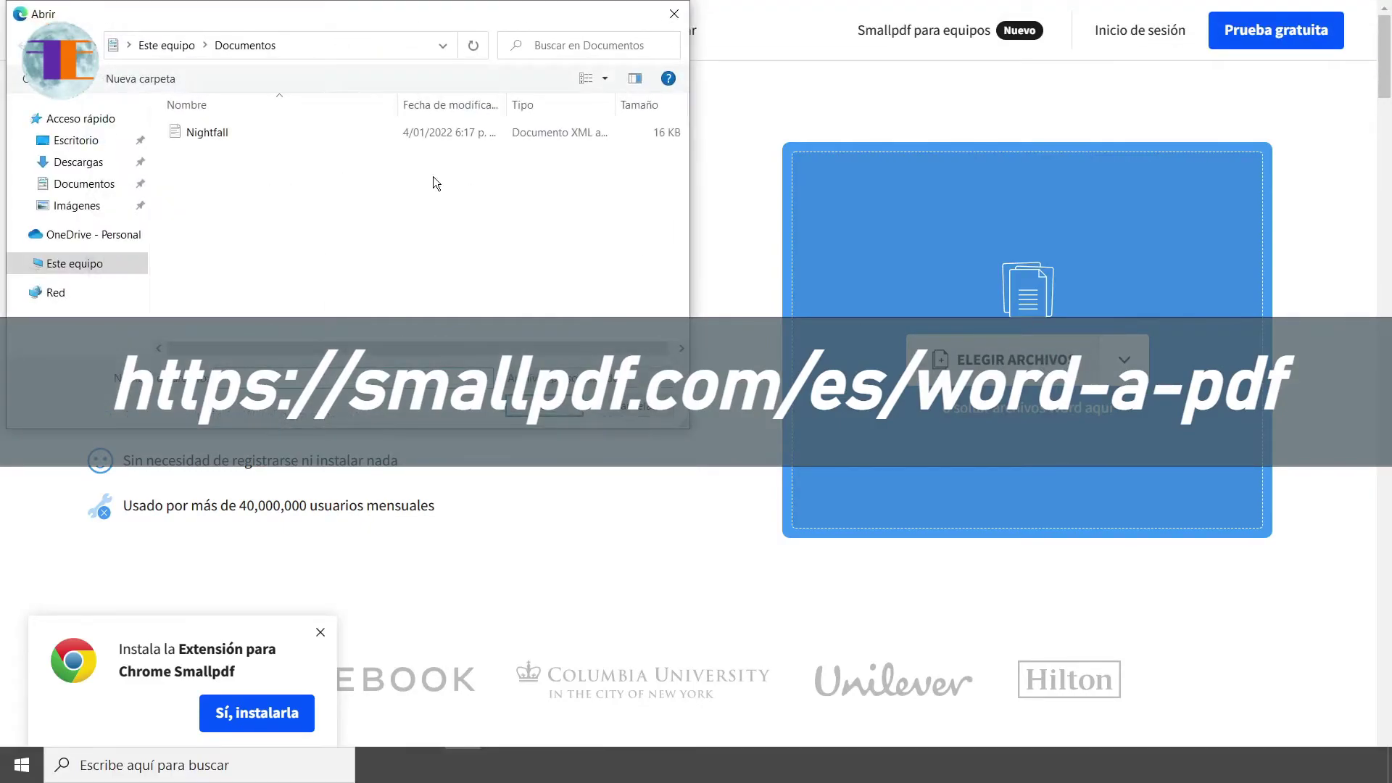
left_click(192, 135)
left_click(563, 408)
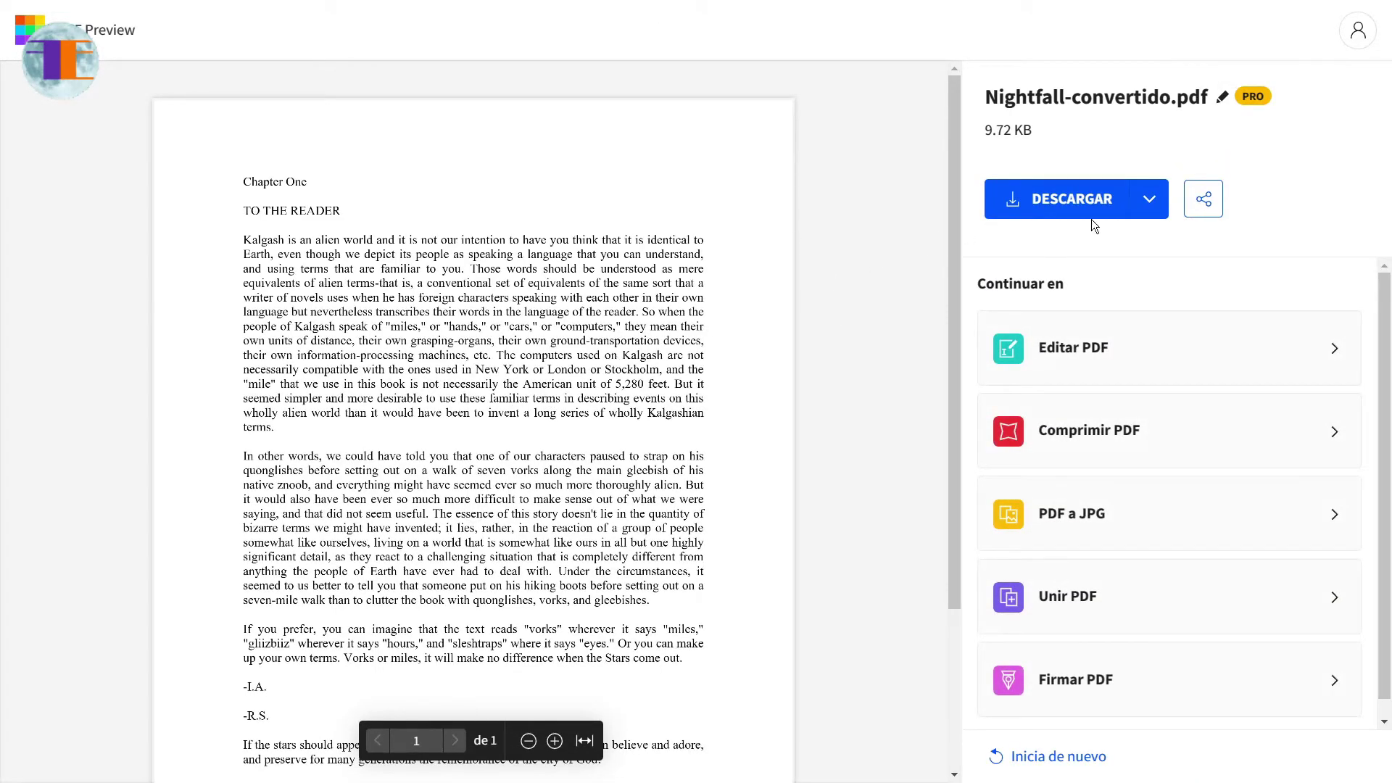
- Check the download and sharing options for Nightfall-convertido.pdf, dismissing the sign-up notice
left_click(1153, 203)
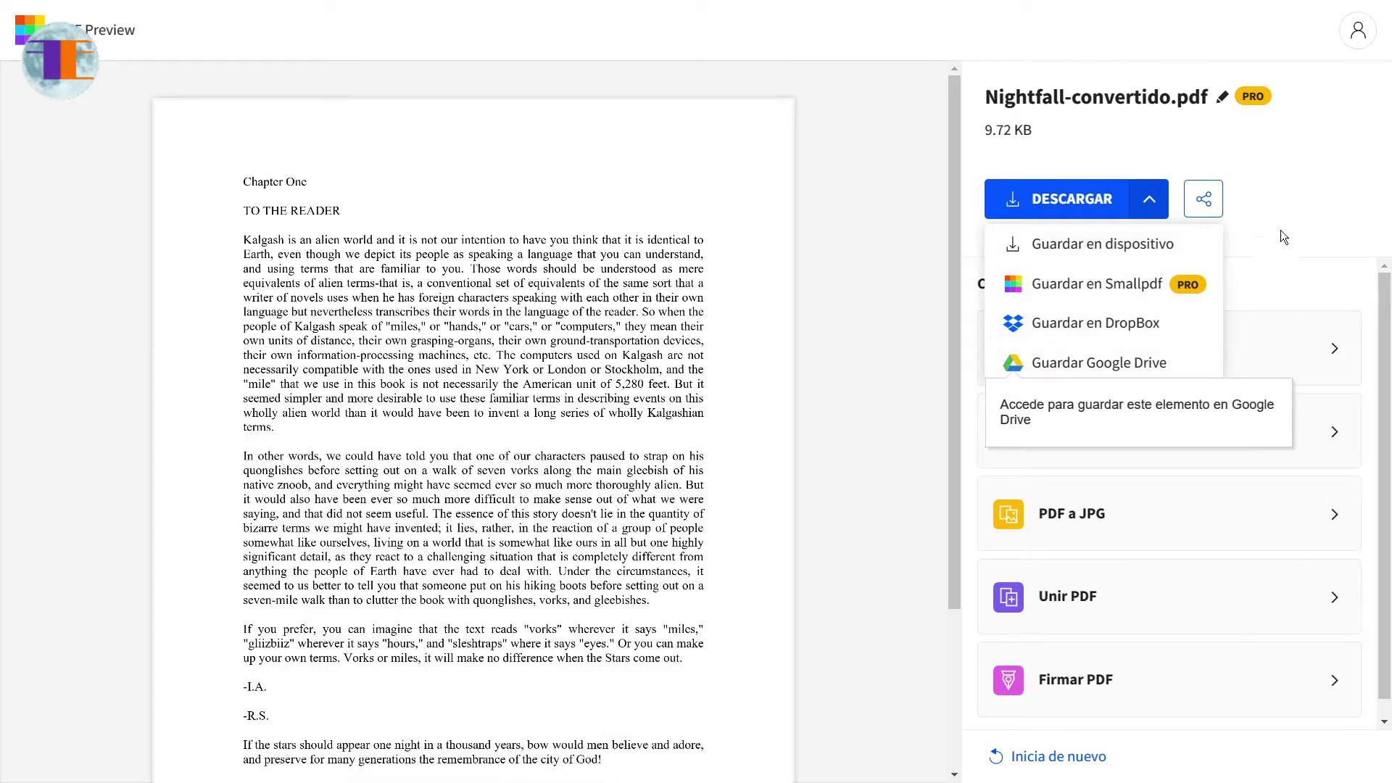
left_click(1206, 205)
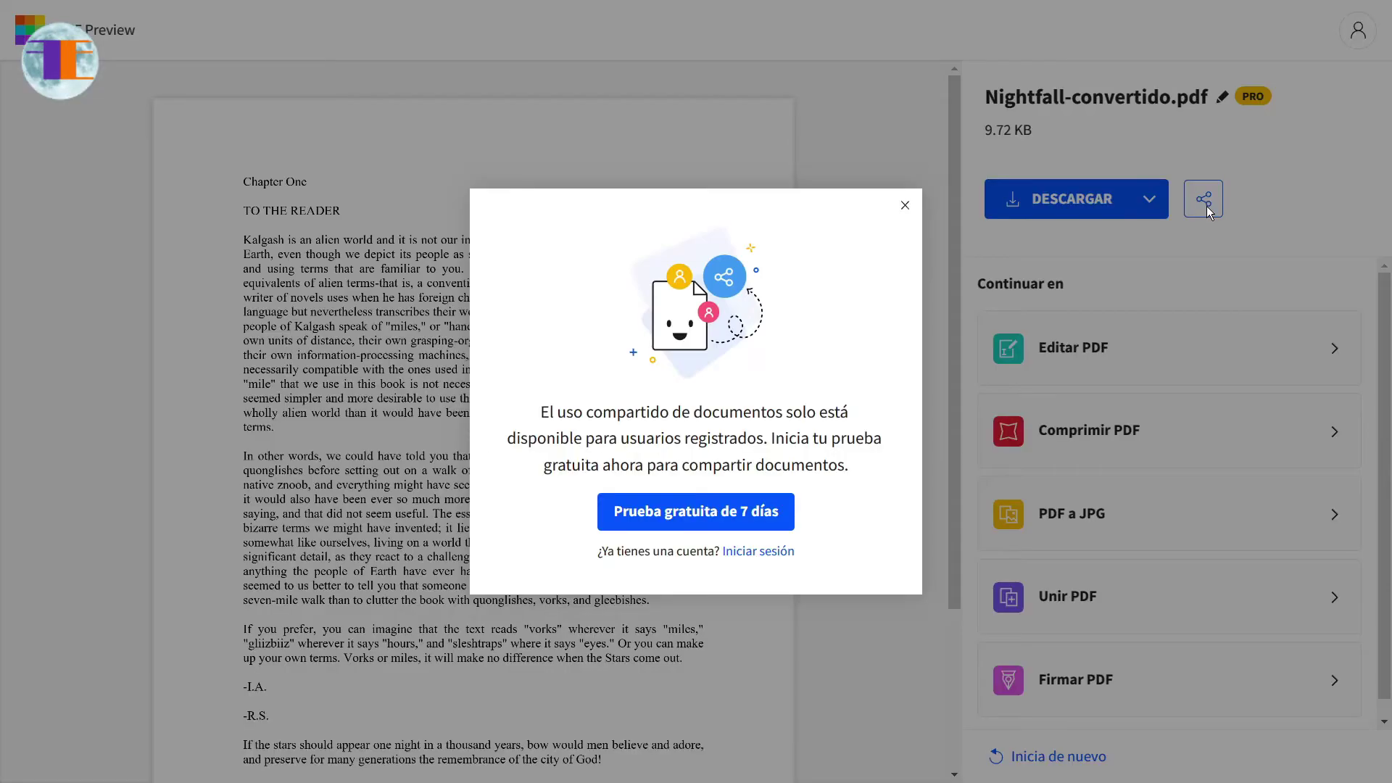
left_click(905, 205)
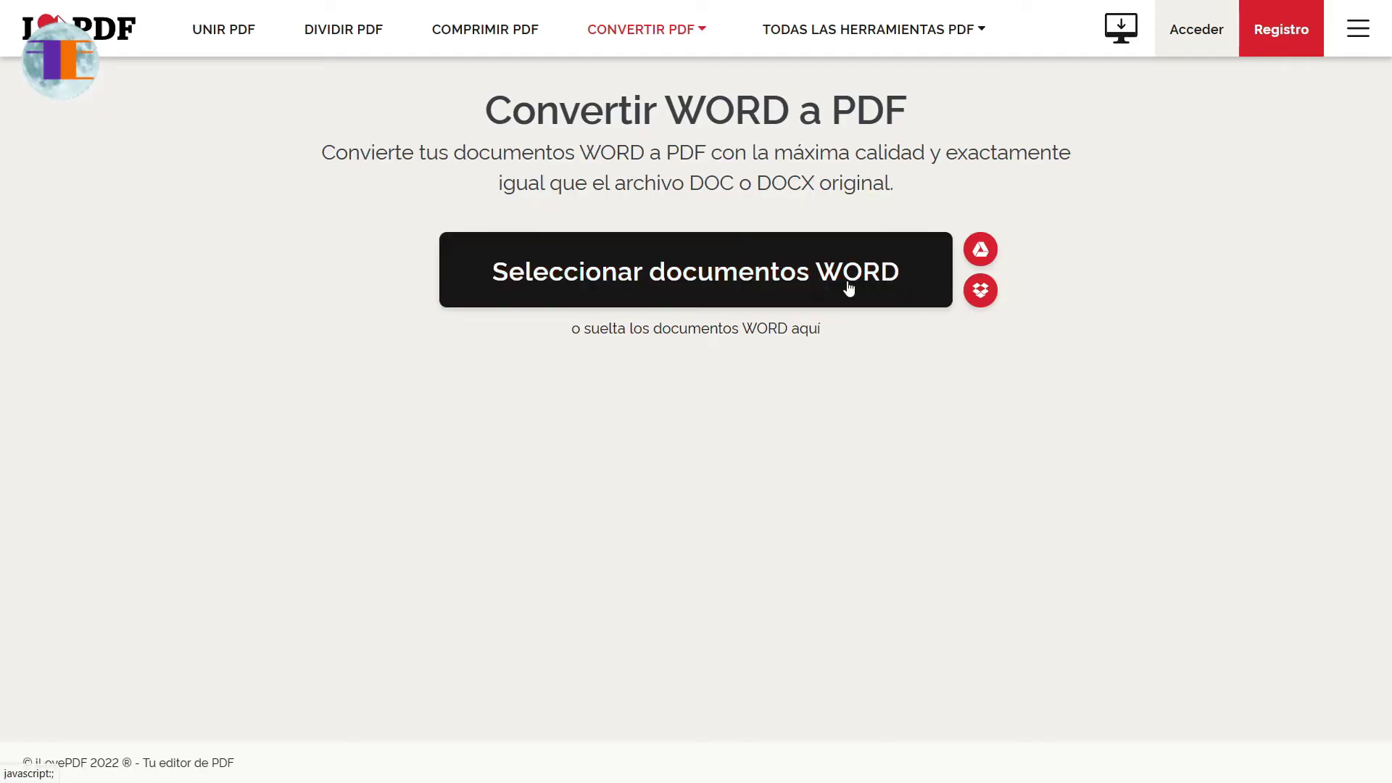
- Upload Nightfall.docx to iLovePDF, convert it to PDF, and download Nightfall.pdf
left_click(891, 291)
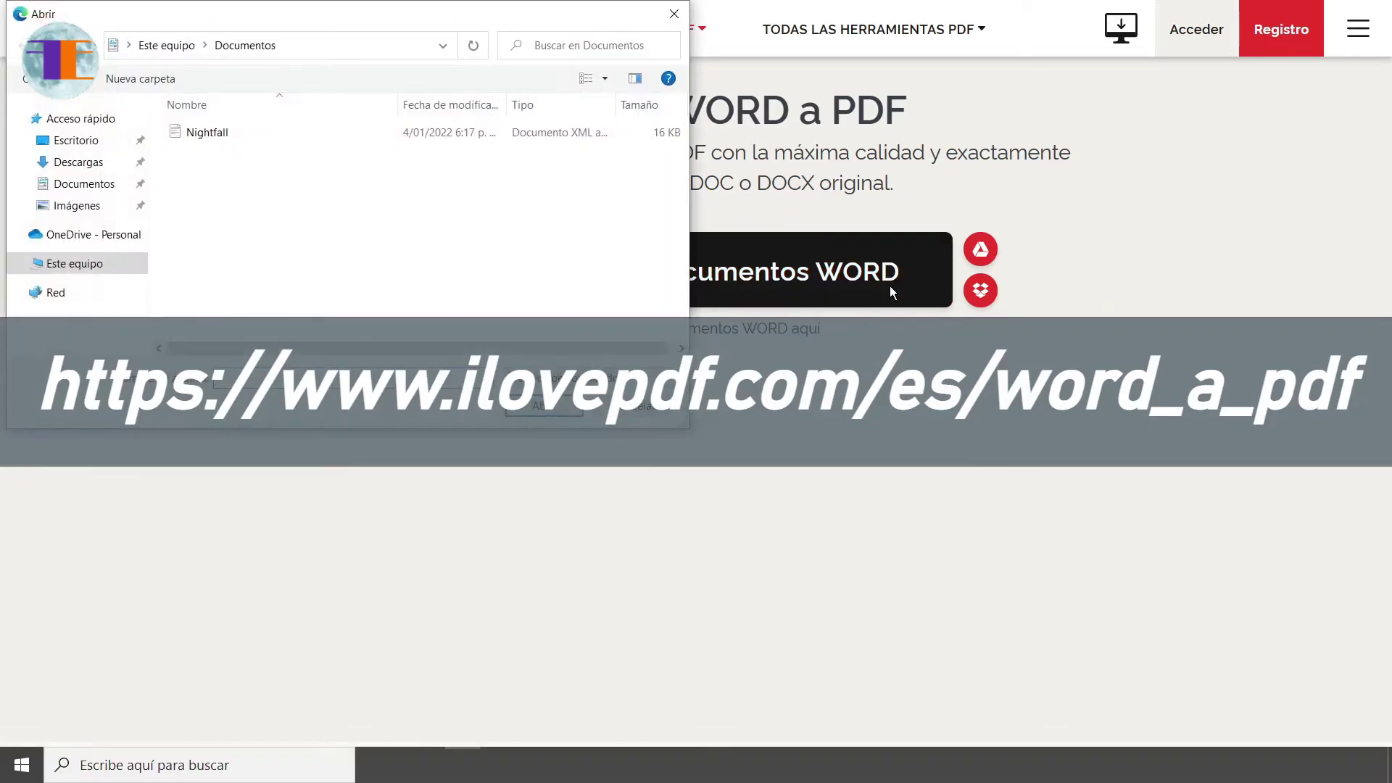
left_click(218, 134)
left_click(561, 407)
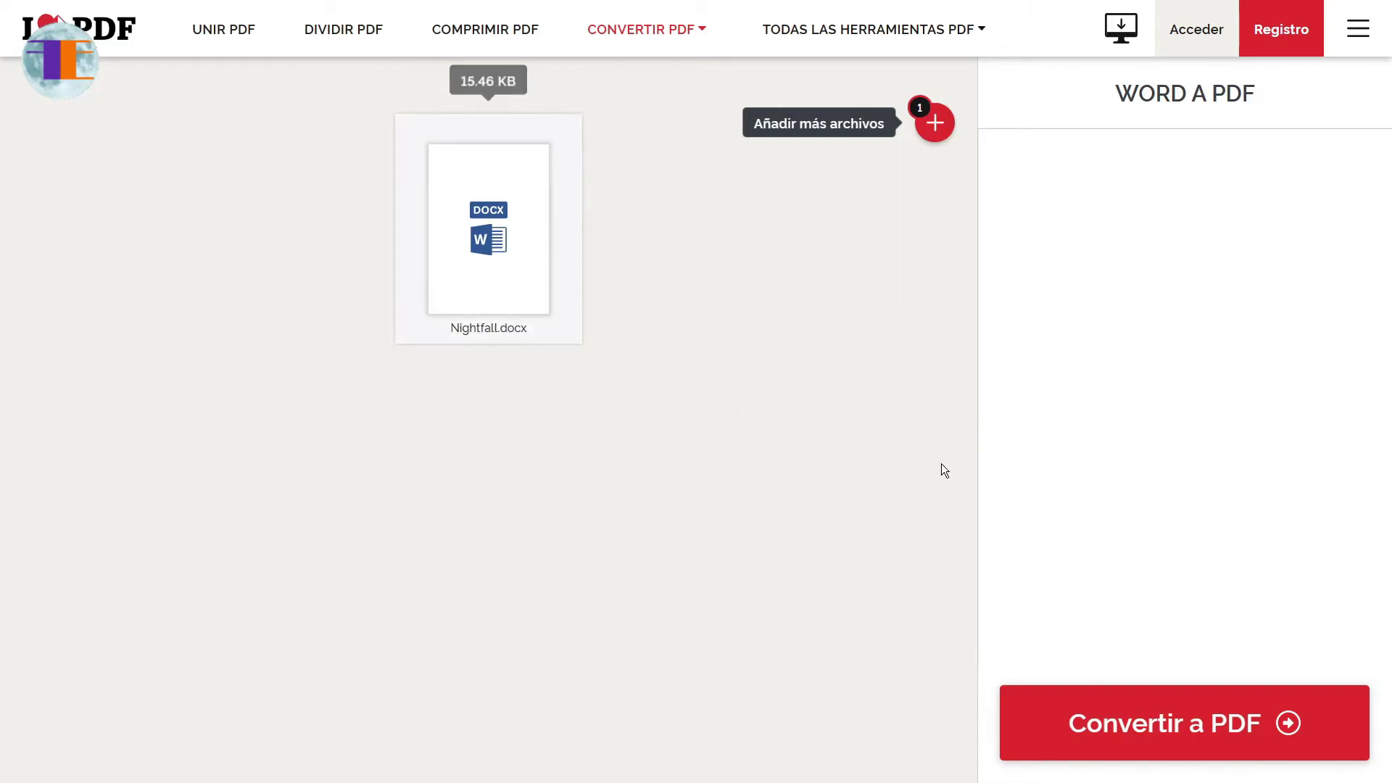
left_click(1202, 747)
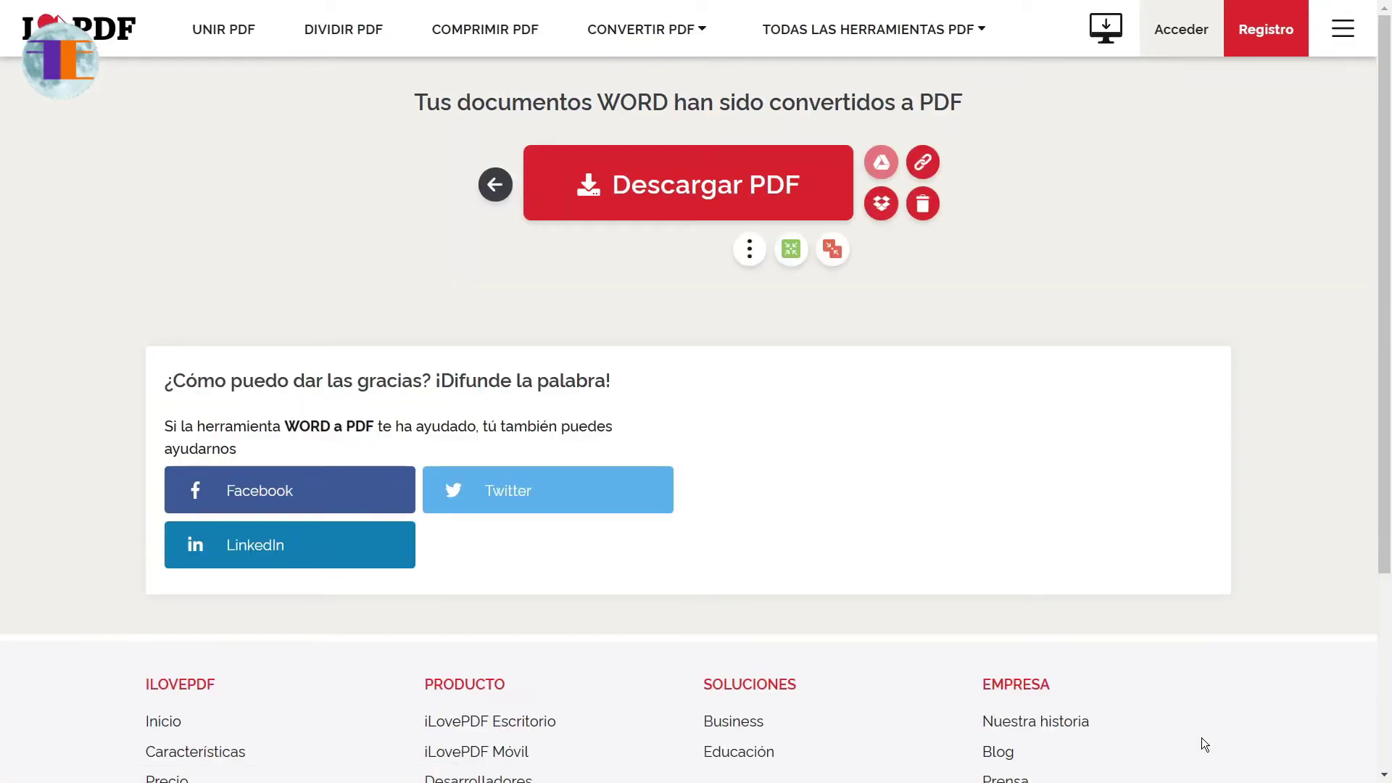
left_click(779, 200)
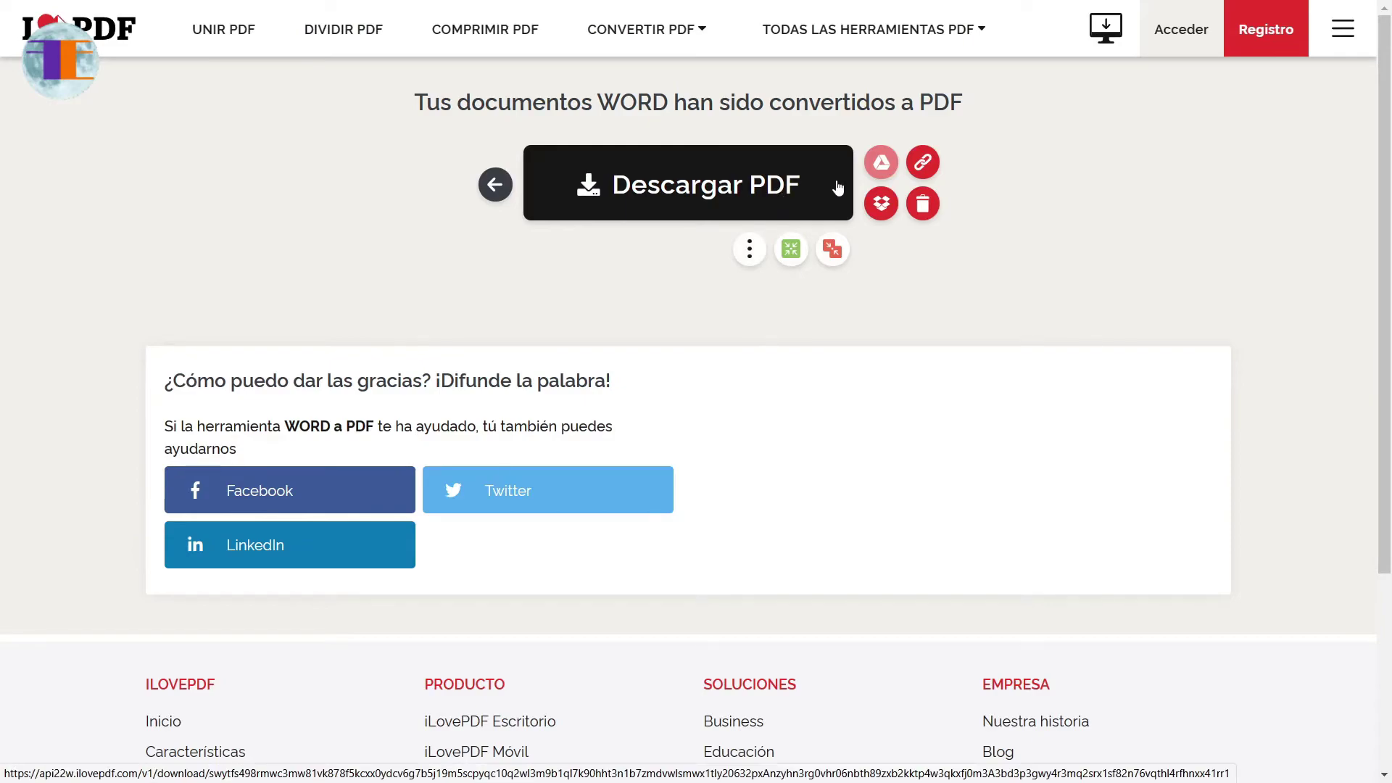
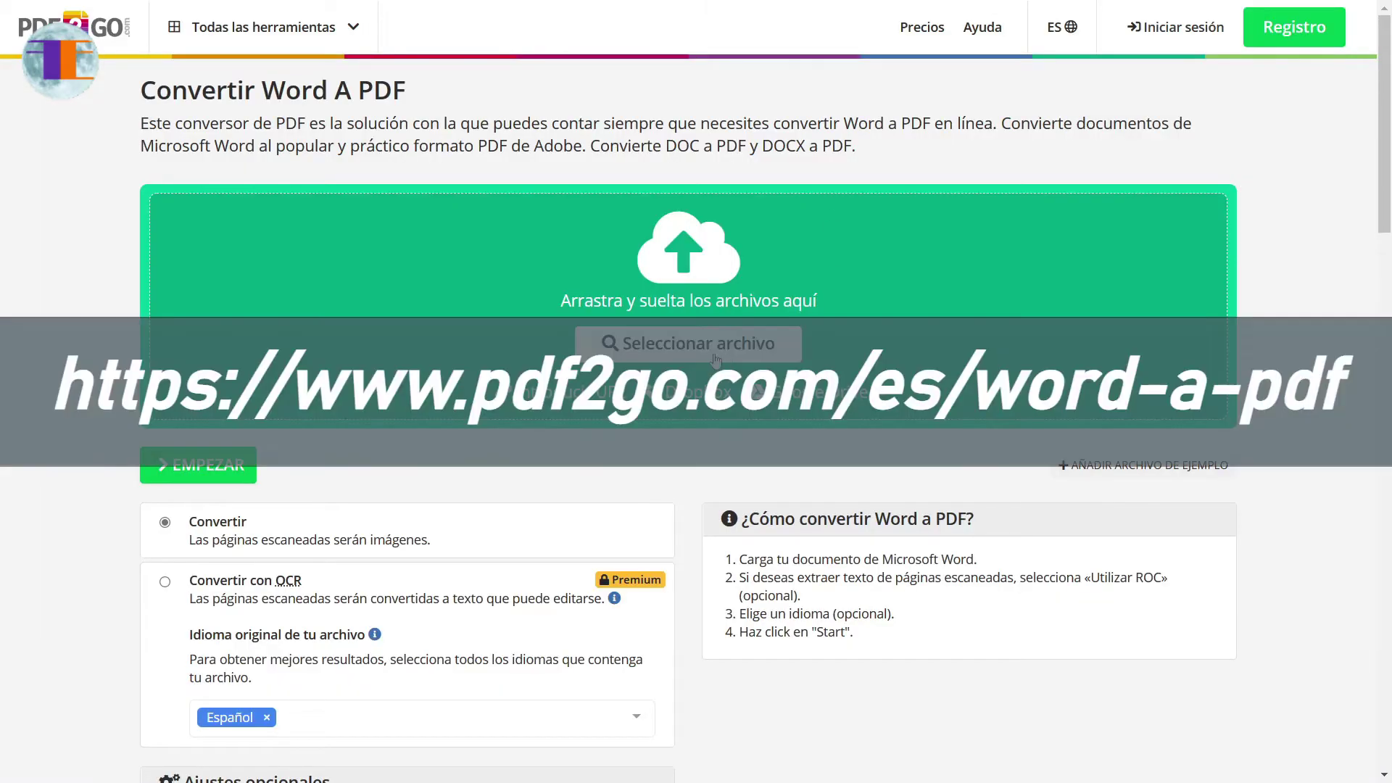
- Upload Nightfall from the Documentos folder so PDF2Go converts it to Nightfall.pdf
left_click(690, 348)
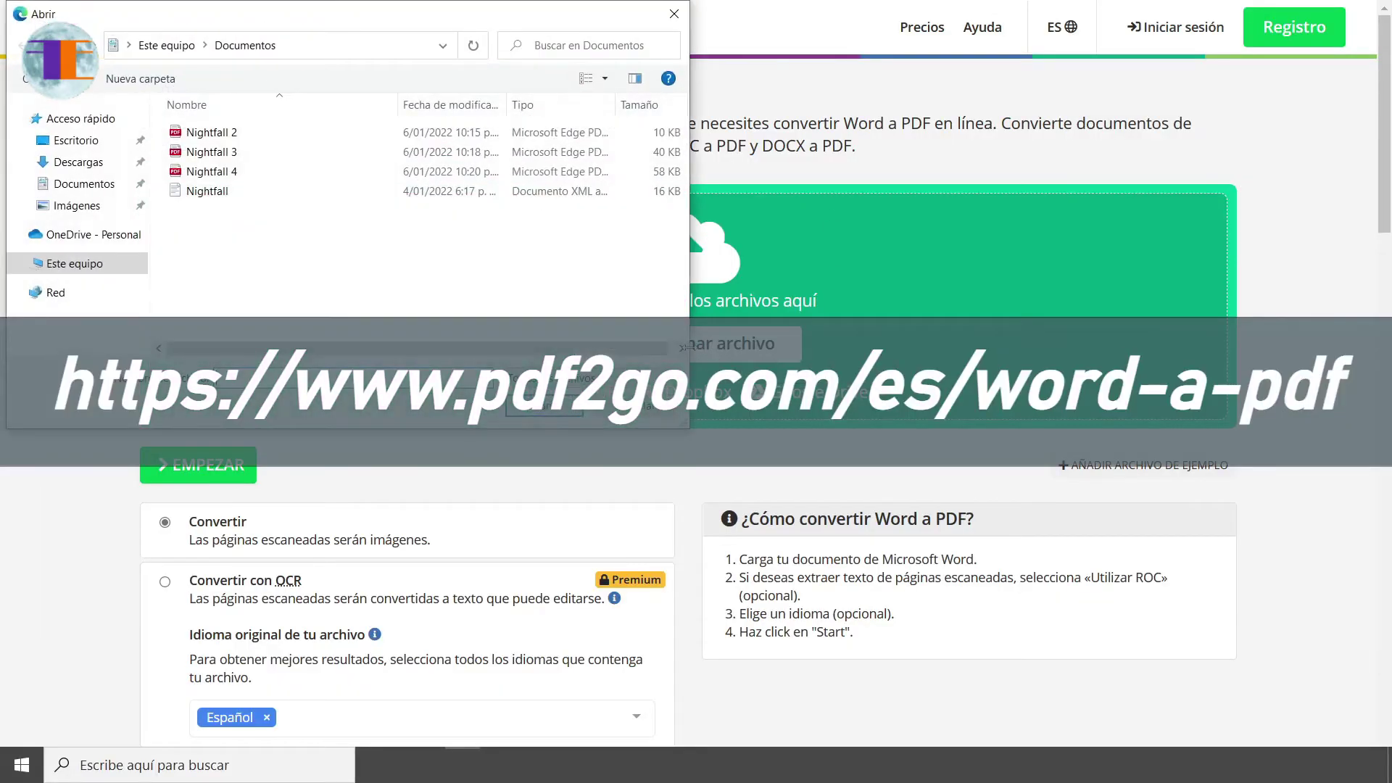
left_click(207, 192)
left_click(564, 409)
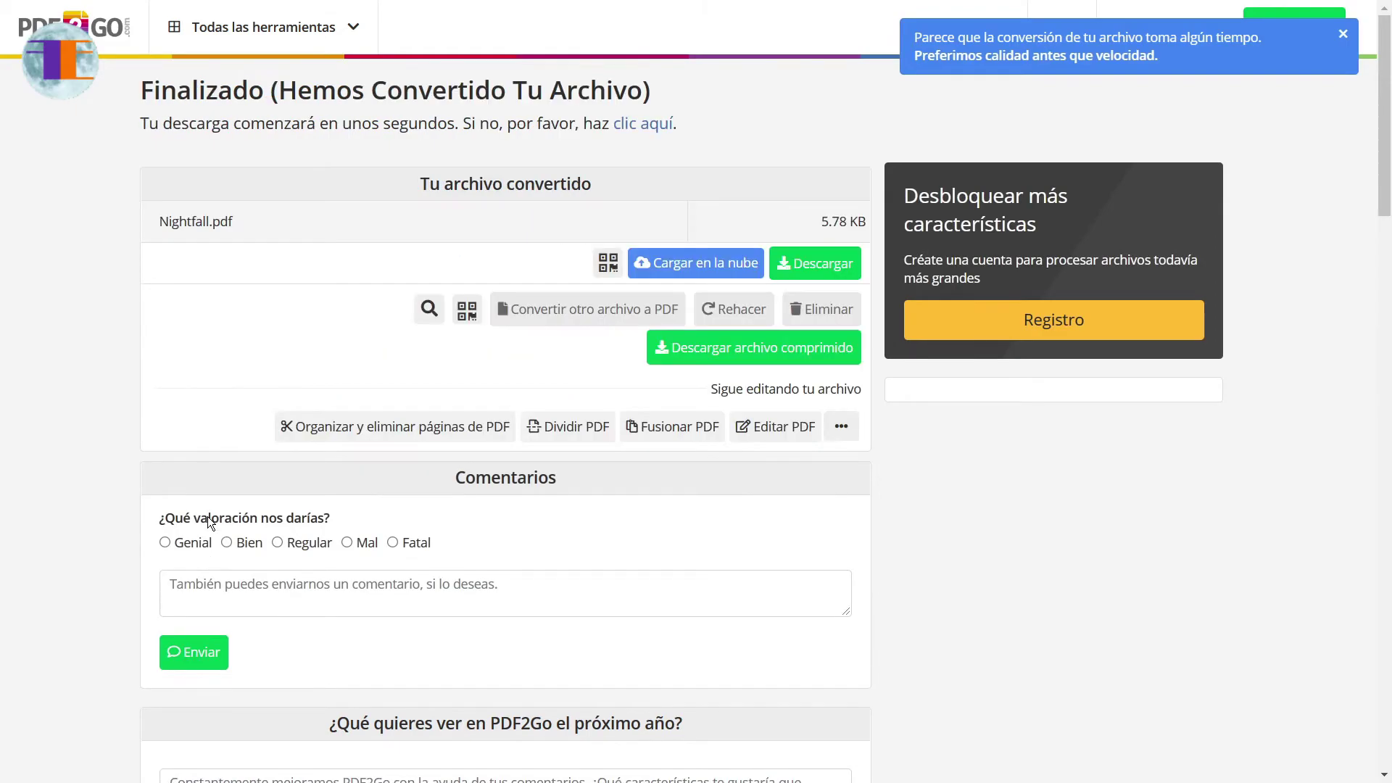
- View and dismiss the QR code, download Nightfall.pdf, and remove the duplicate Nightfall (1).pdf entry
left_click(613, 271)
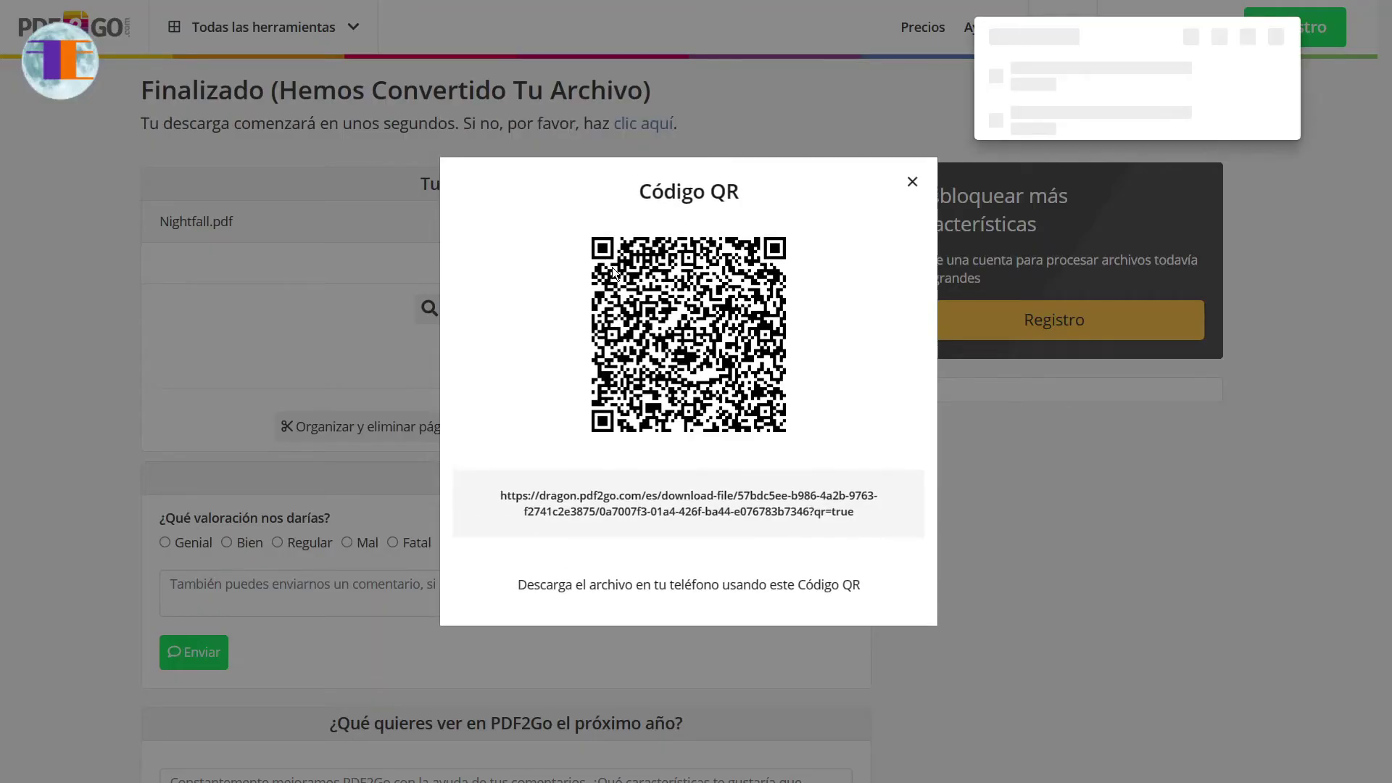
left_click(912, 182)
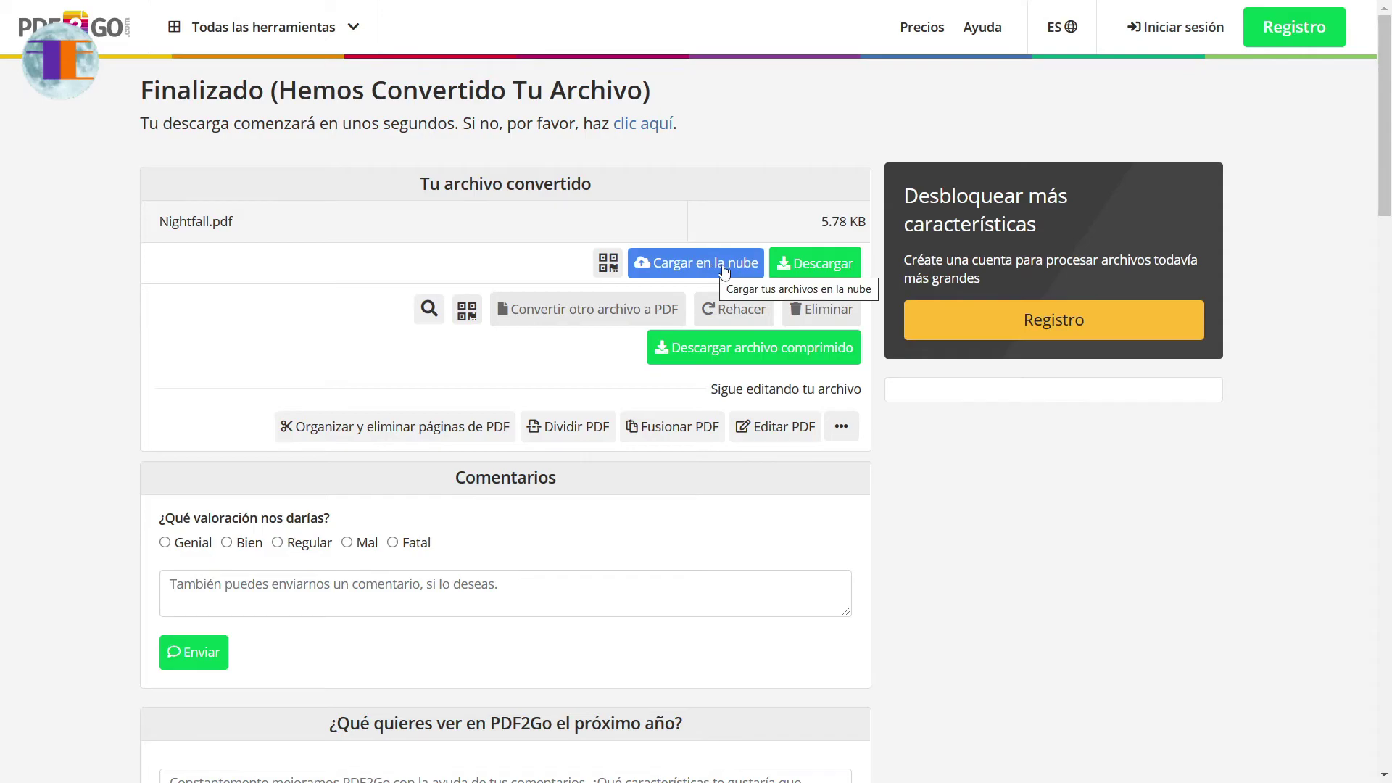
left_click(832, 268)
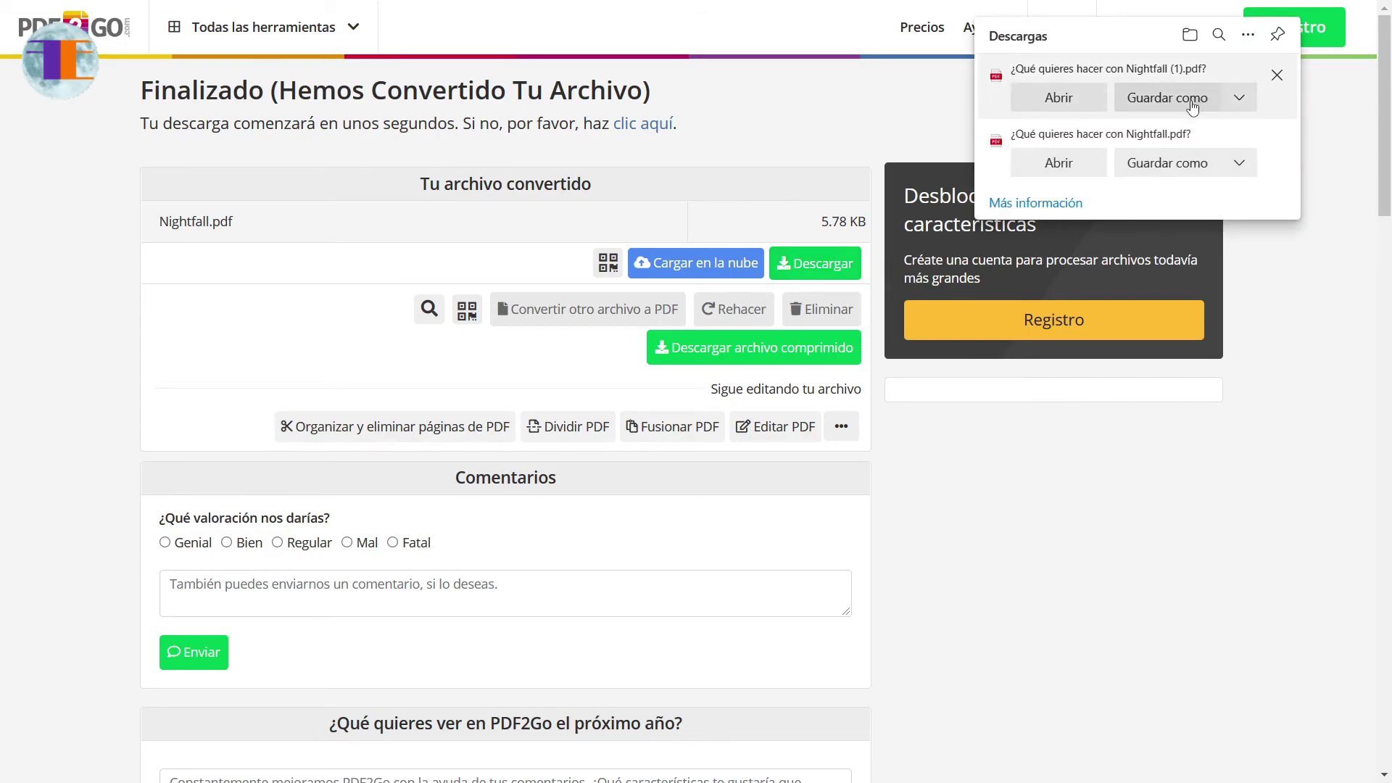
left_click(1276, 74)
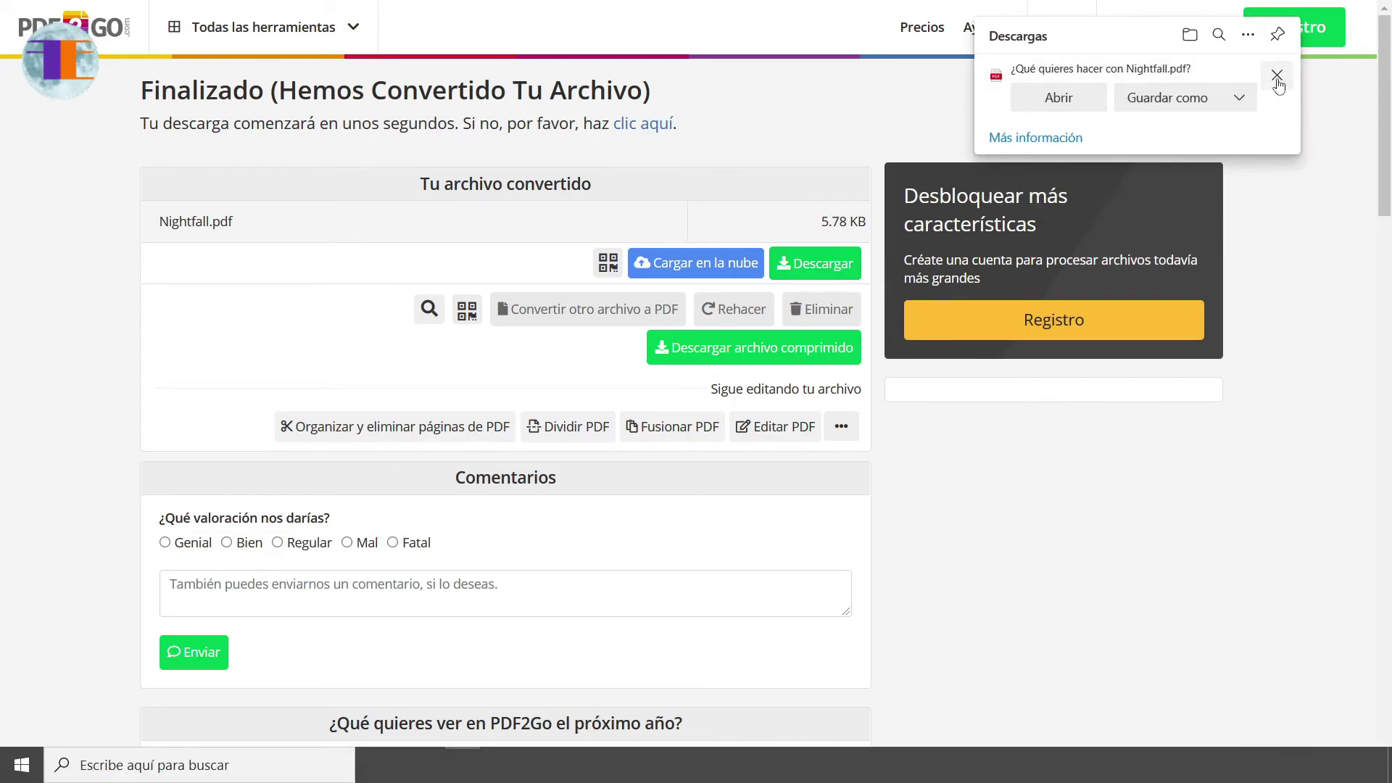